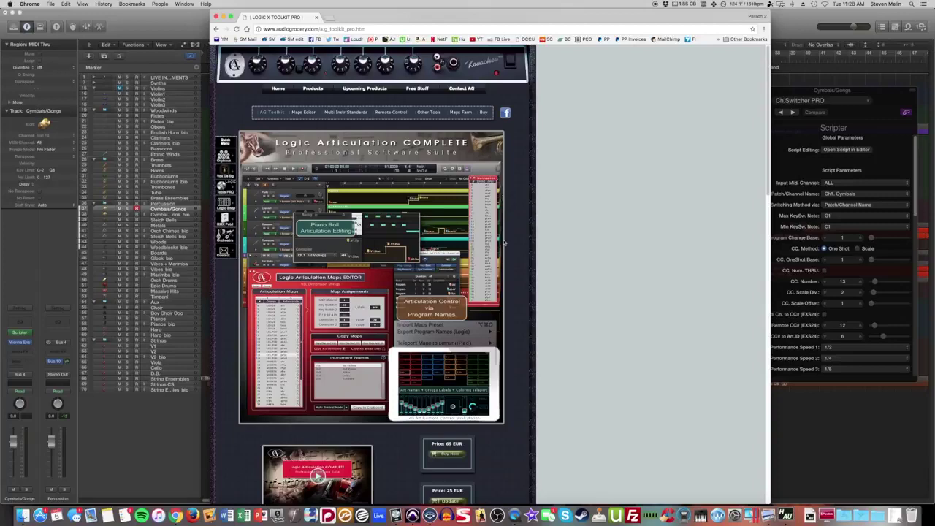
Scroll through the arrangement, bring Logic forward and clear the Violin3 region selection
{"action": "scroll", "coordinate": [504, 243], "scroll_direction": "down", "scroll_amount": 5}
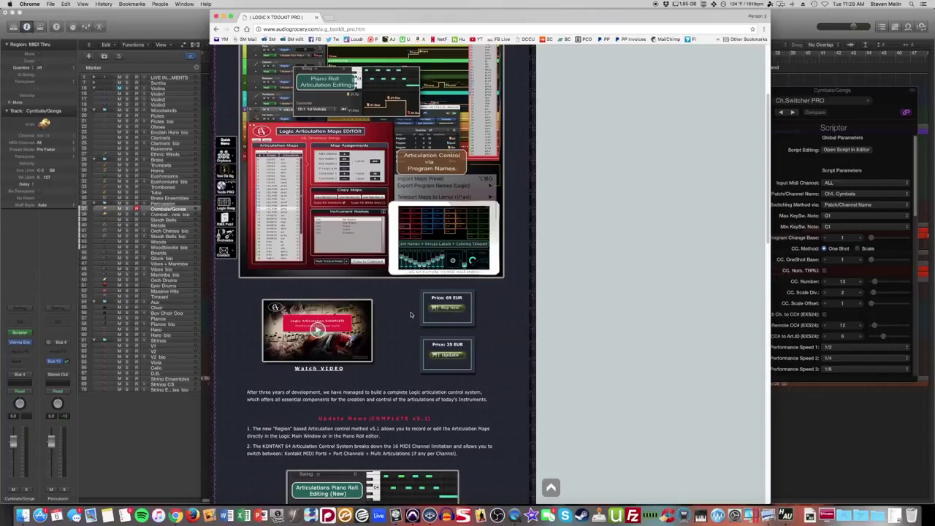
{"action": "scroll", "coordinate": [411, 314], "scroll_direction": "down", "scroll_amount": 10}
{"action": "scroll", "coordinate": [431, 314], "scroll_direction": "down", "scroll_amount": 2}
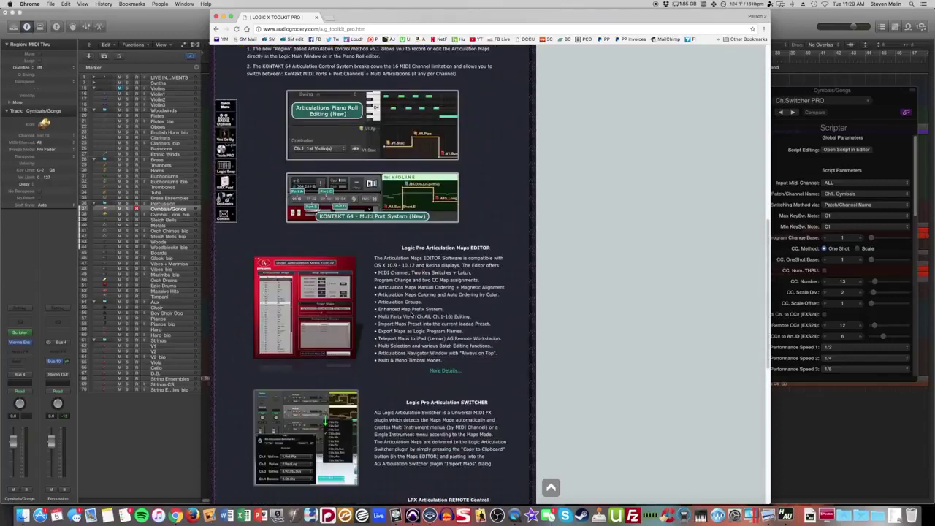
{"action": "scroll", "coordinate": [411, 315], "scroll_direction": "down", "scroll_amount": 10}
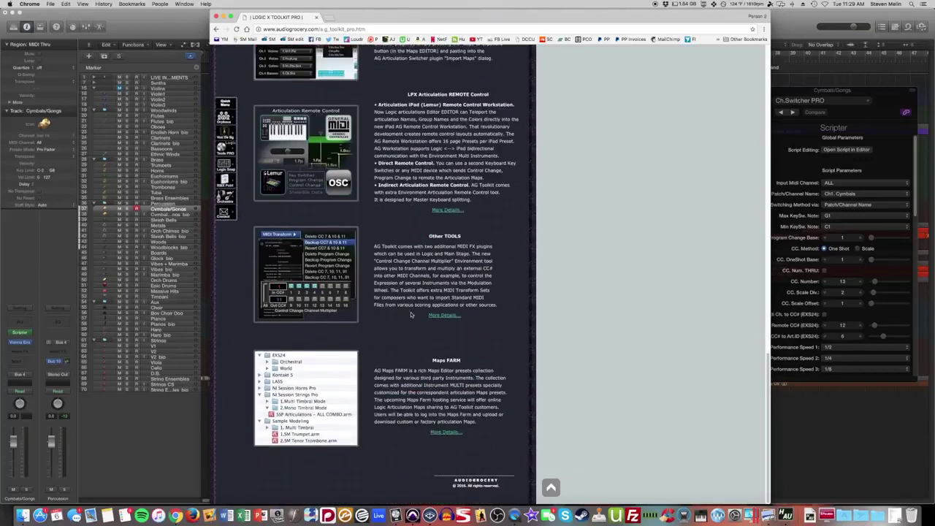
{"action": "scroll", "coordinate": [411, 315], "scroll_direction": "up", "scroll_amount": 20}
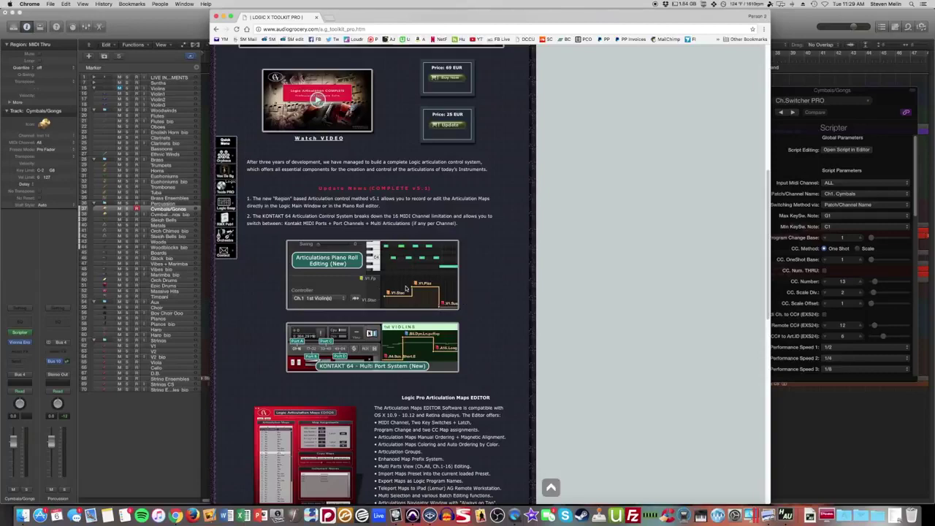
{"action": "scroll", "coordinate": [391, 267], "scroll_direction": "up", "scroll_amount": 10}
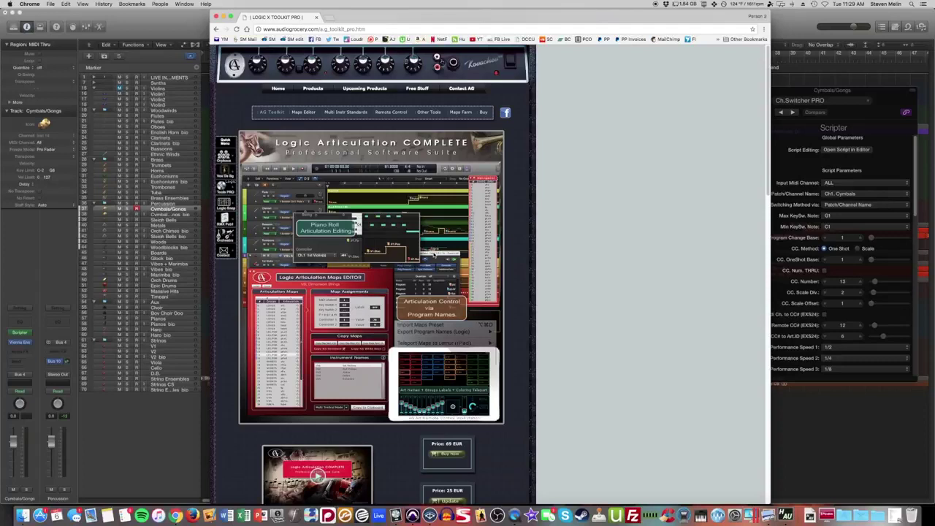
{"action": "left_click", "coordinate": [182, 104]}
{"action": "left_click", "coordinate": [379, 162]}
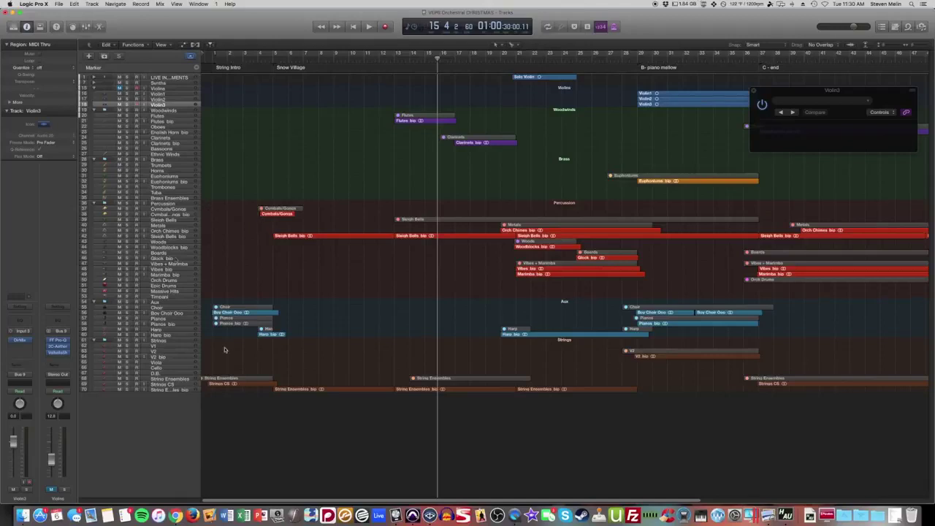
Select the Flutes track in the Woodwinds folder and open its Vienna Ensemble Pro instrument
{"action": "left_click", "coordinate": [165, 83]}
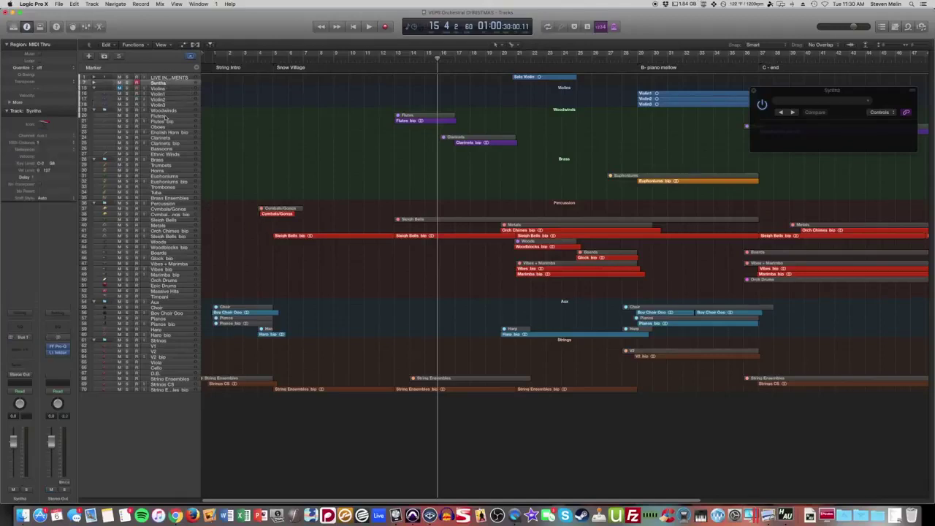
{"action": "left_click", "coordinate": [169, 95]}
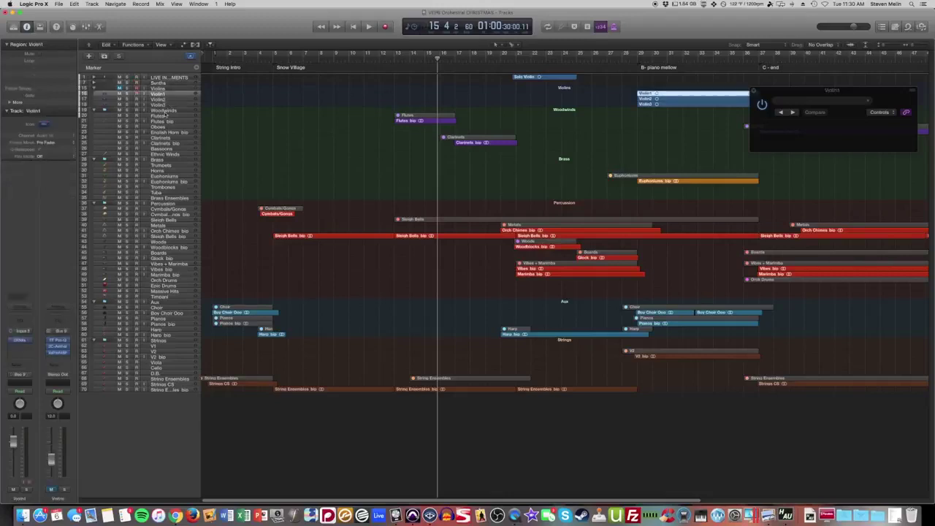
{"action": "left_click", "coordinate": [164, 110]}
{"action": "left_click", "coordinate": [158, 116]}
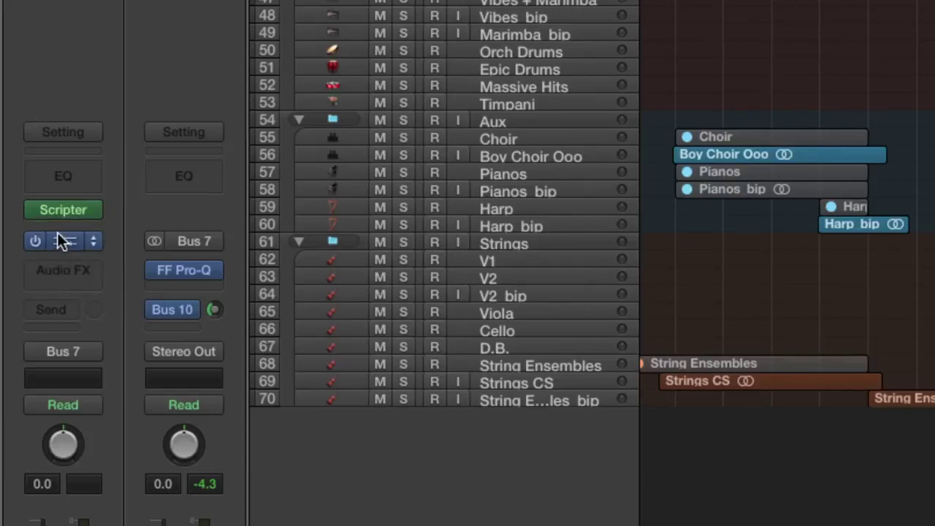
{"action": "left_click", "coordinate": [60, 245]}
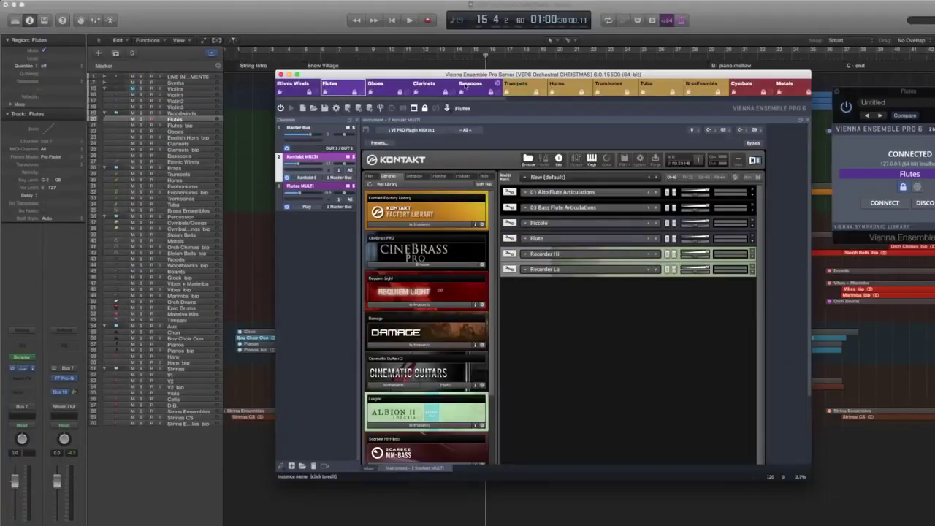
Reposition the Vienna Ensemble Pro window and switch from Oboes to the Ethnic Winds channel
{"action": "left_click_drag", "start_coordinate": [466, 76], "coordinate": [332, 63]}
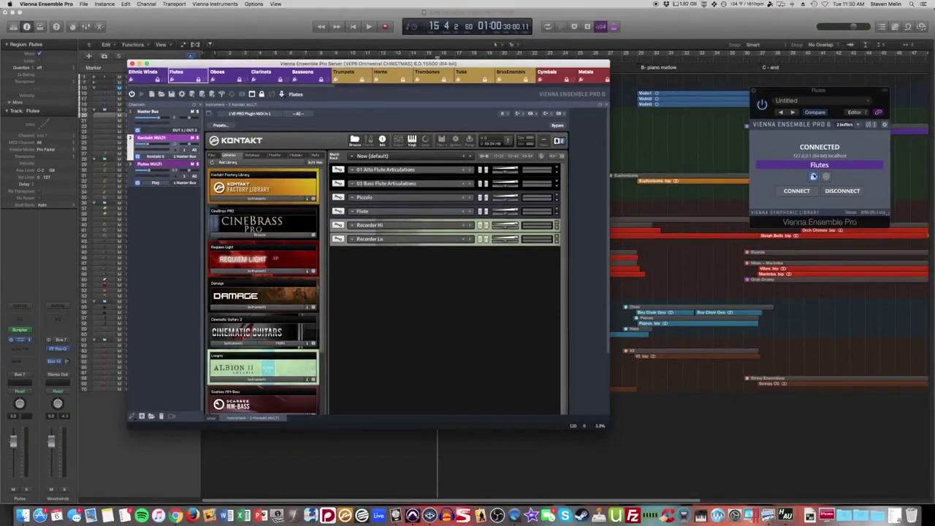
{"action": "left_click_drag", "start_coordinate": [185, 72], "coordinate": [181, 55]}
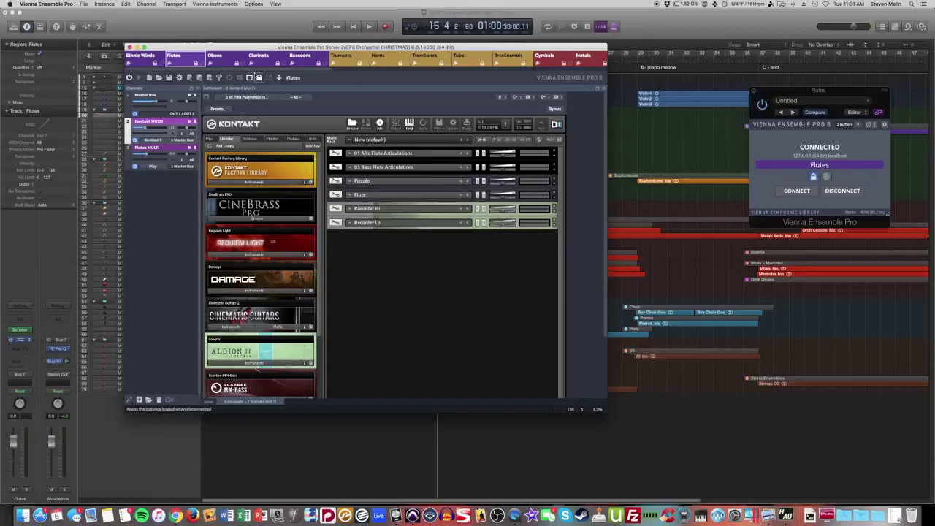
{"action": "scroll", "coordinate": [464, 64], "scroll_direction": "right", "scroll_amount": 5}
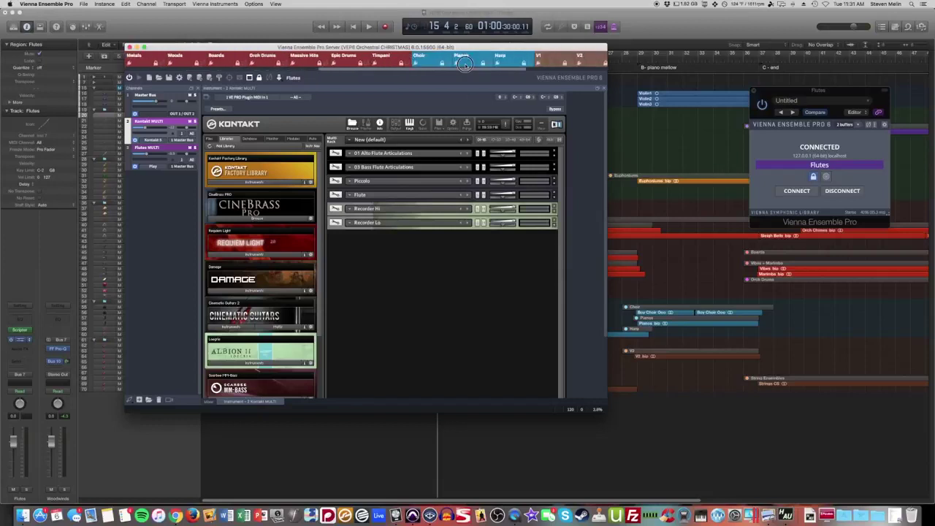
{"action": "scroll", "coordinate": [465, 64], "scroll_direction": "left", "scroll_amount": 5}
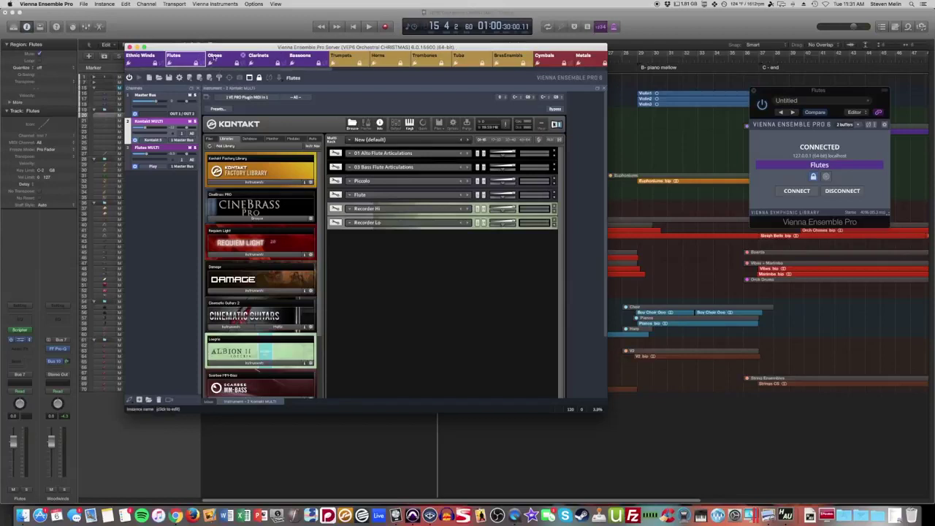
{"action": "left_click", "coordinate": [217, 56]}
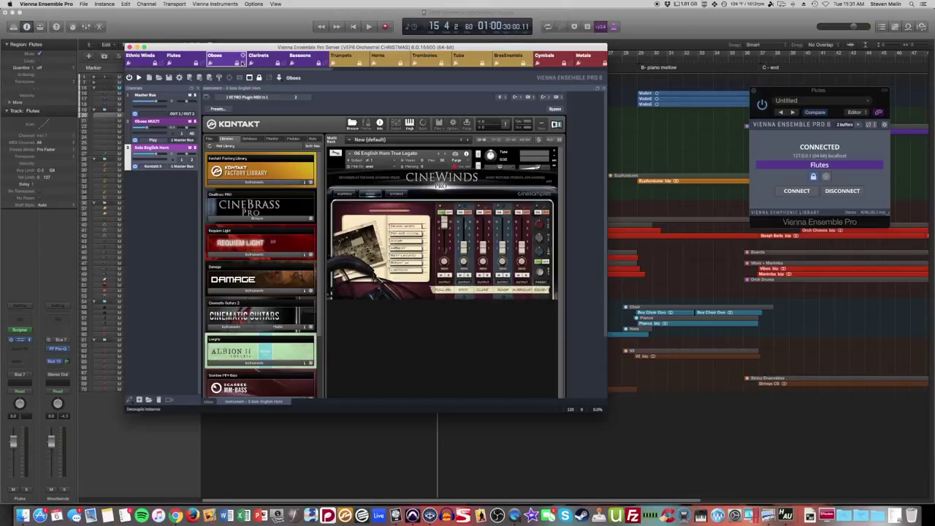
{"action": "left_click_drag", "start_coordinate": [166, 49], "coordinate": [214, 51]}
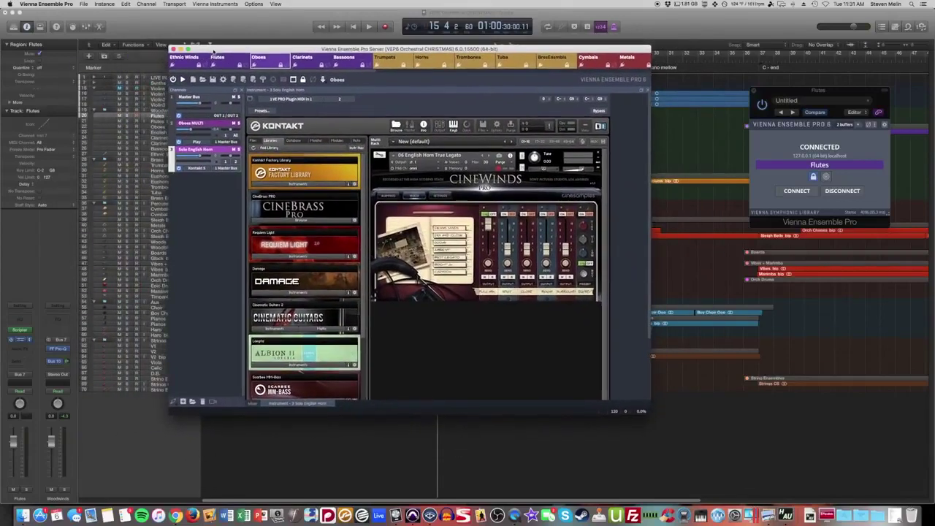
{"action": "left_click", "coordinate": [197, 63]}
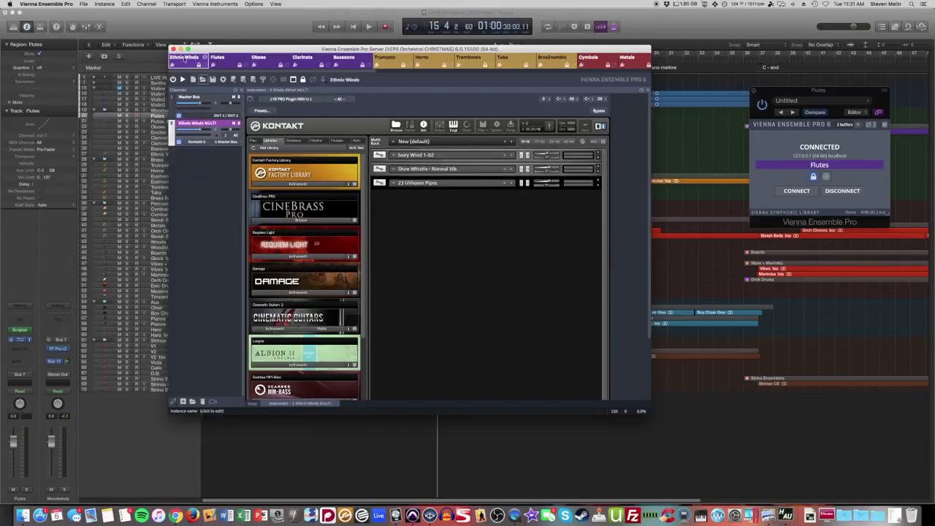
Move VEP aside, select the Ethnic Winds track and keep its MIDI channel at All
{"action": "left_click_drag", "start_coordinate": [213, 49], "coordinate": [375, 52]}
{"action": "left_click", "coordinate": [166, 152]}
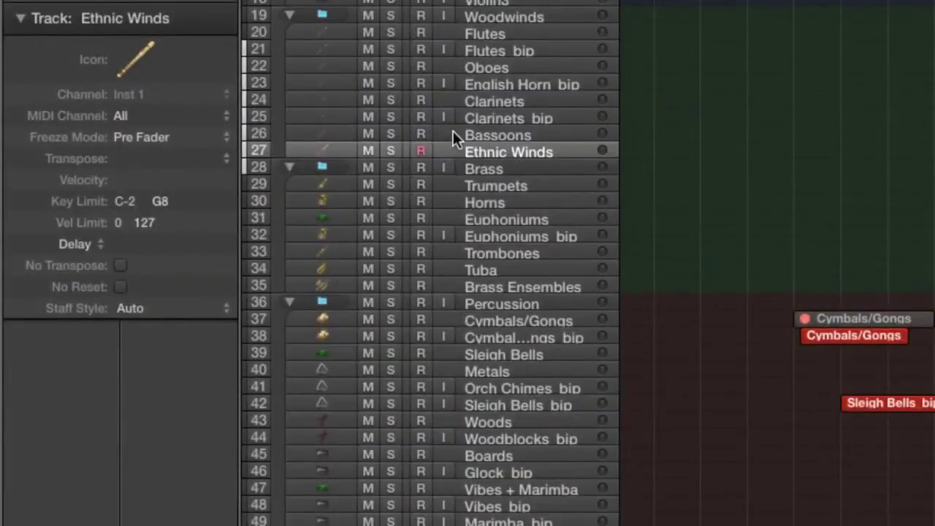
{"action": "left_click", "coordinate": [127, 114]}
{"action": "left_click", "coordinate": [122, 82]}
{"action": "left_click", "coordinate": [117, 114]}
{"action": "left_click", "coordinate": [103, 93]}
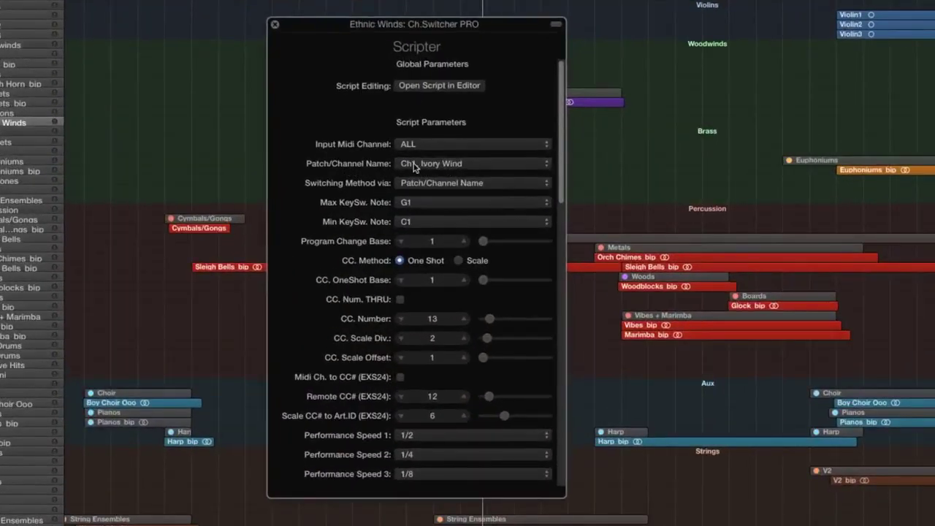
Review the Patch/Channel Name list, keep Ch1. Ivory Wind, and Cmd-Tab to Vienna Ensemble Pro
{"action": "left_click", "coordinate": [416, 168]}
{"action": "left_click", "coordinate": [391, 168]}
{"action": "left_click", "coordinate": [434, 169]}
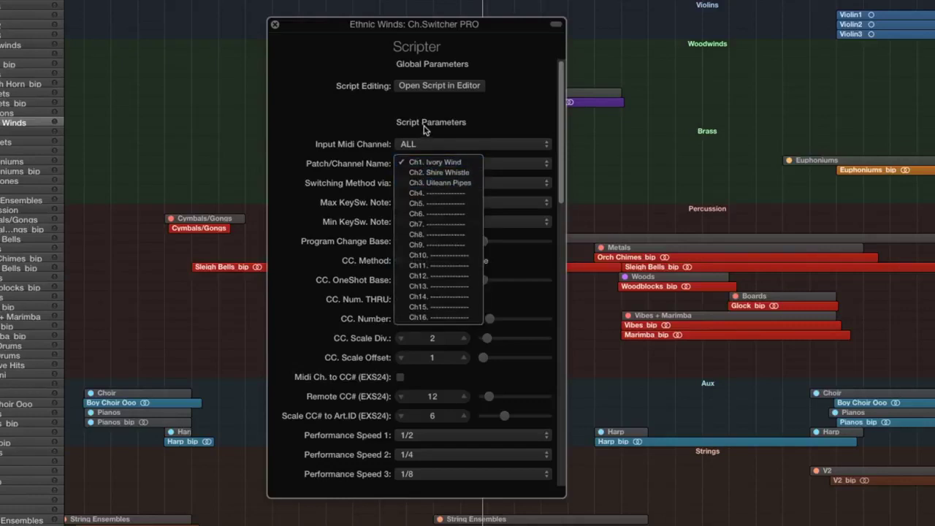
{"action": "left_click", "coordinate": [429, 164]}
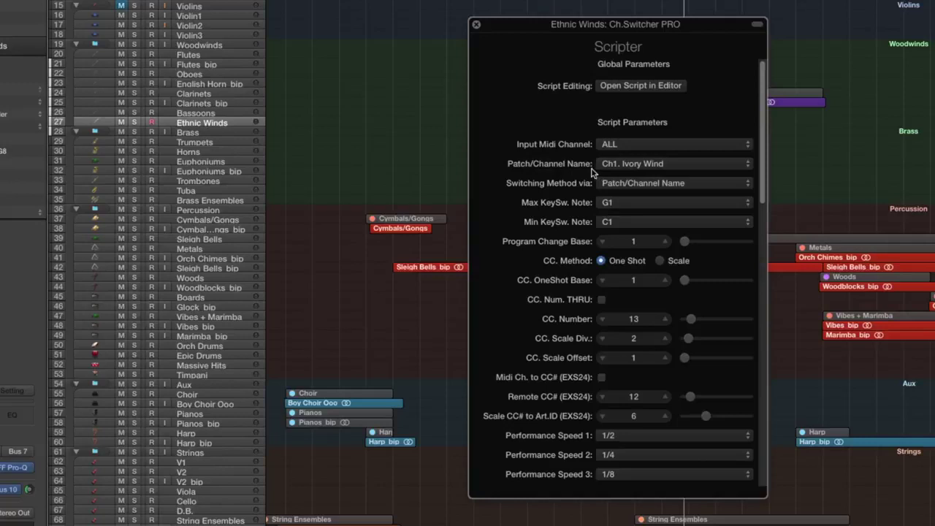
{"action": "left_click", "coordinate": [623, 167]}
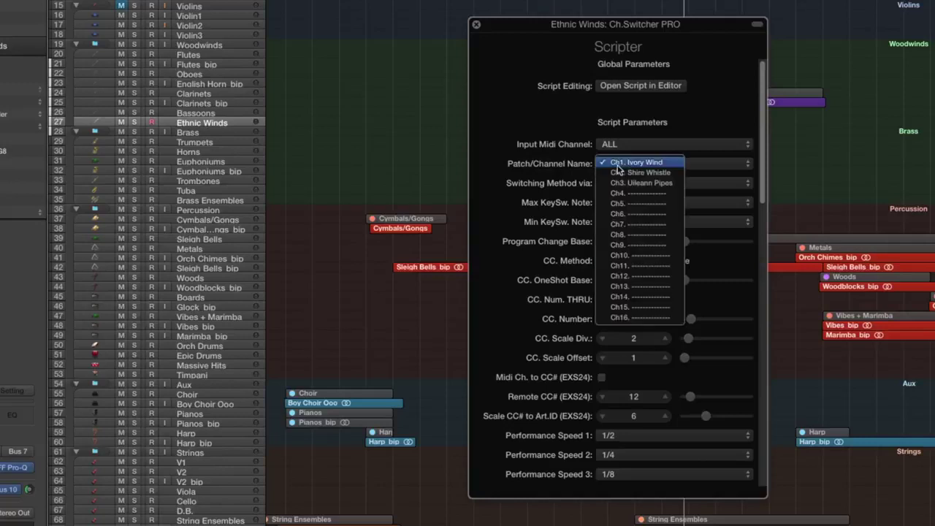
{"action": "left_click", "coordinate": [563, 148]}
{"action": "key", "text": "super+Tab"}
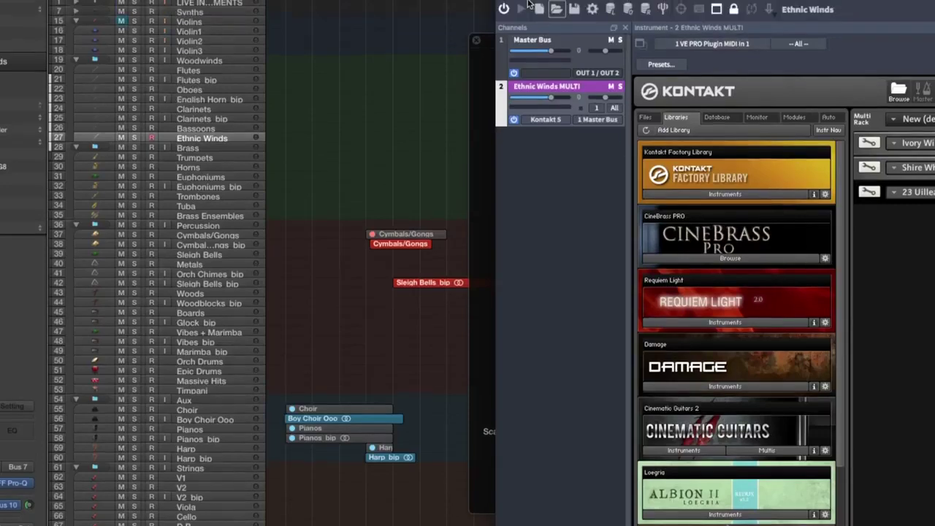
{"action": "left_click_drag", "start_coordinate": [555, 11], "coordinate": [182, 3]}
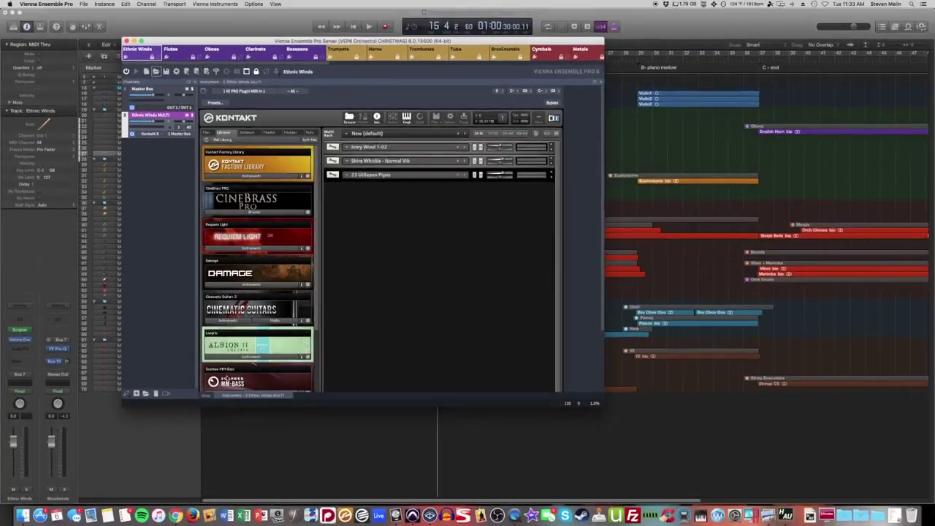
{"action": "left_click", "coordinate": [207, 396]}
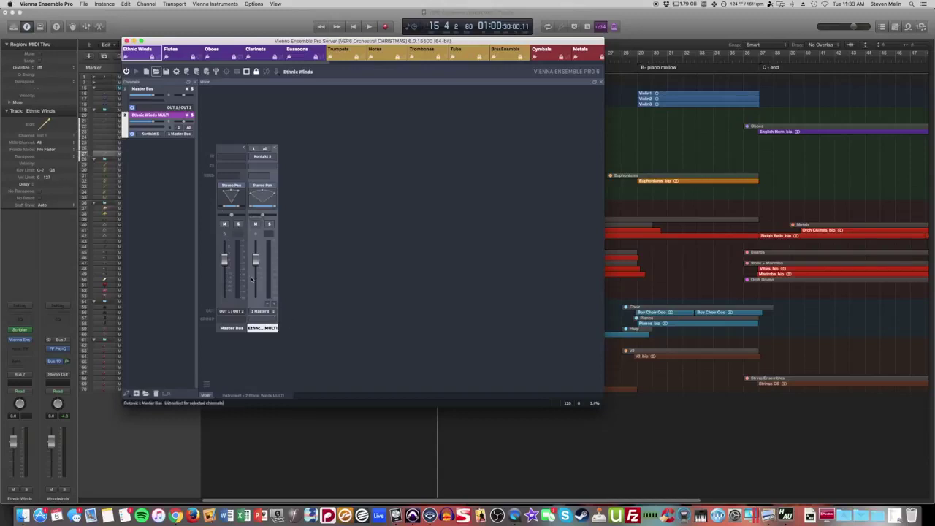
{"action": "double_click", "coordinate": [152, 118]}
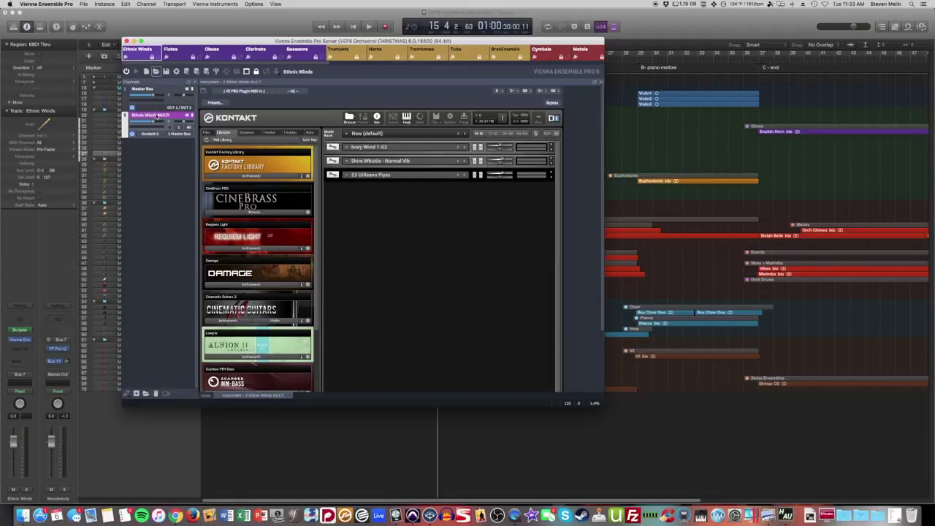
{"action": "left_click", "coordinate": [333, 148]}
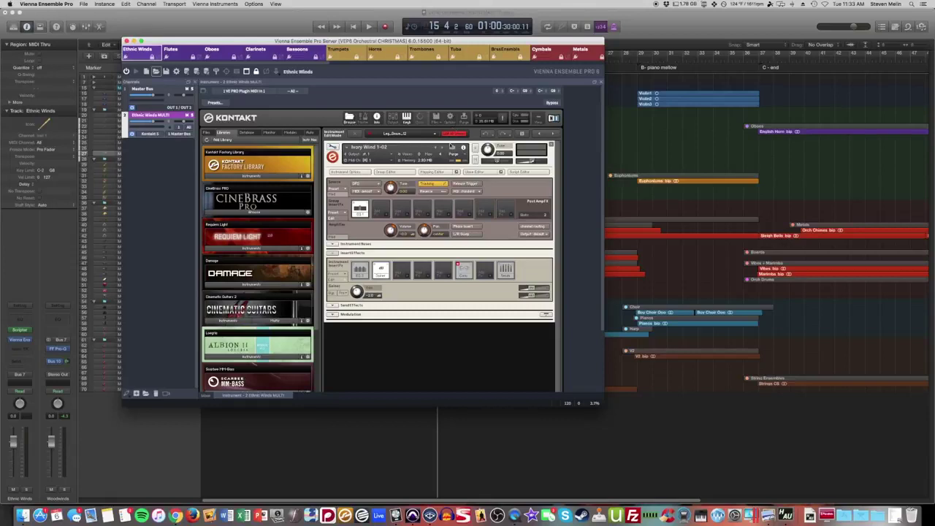
{"action": "left_click", "coordinate": [333, 148]}
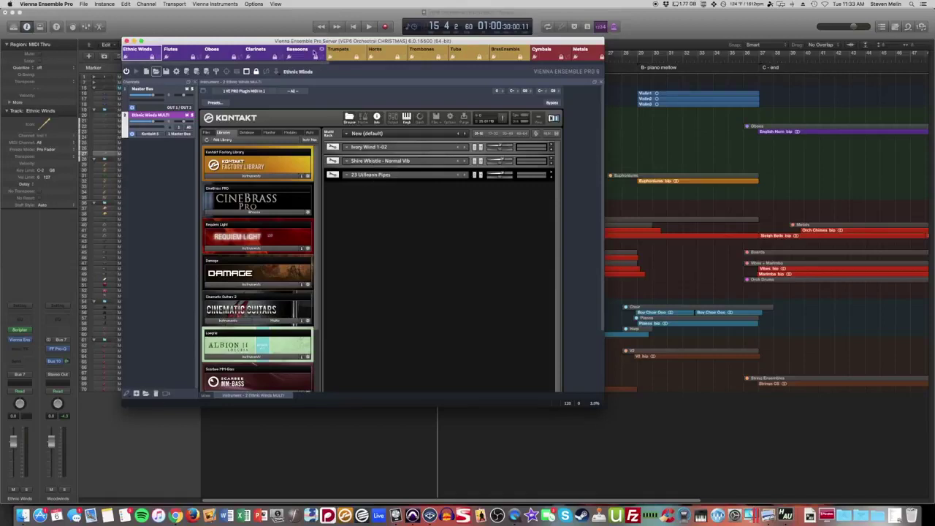
{"action": "left_click_drag", "start_coordinate": [314, 45], "coordinate": [541, 65]}
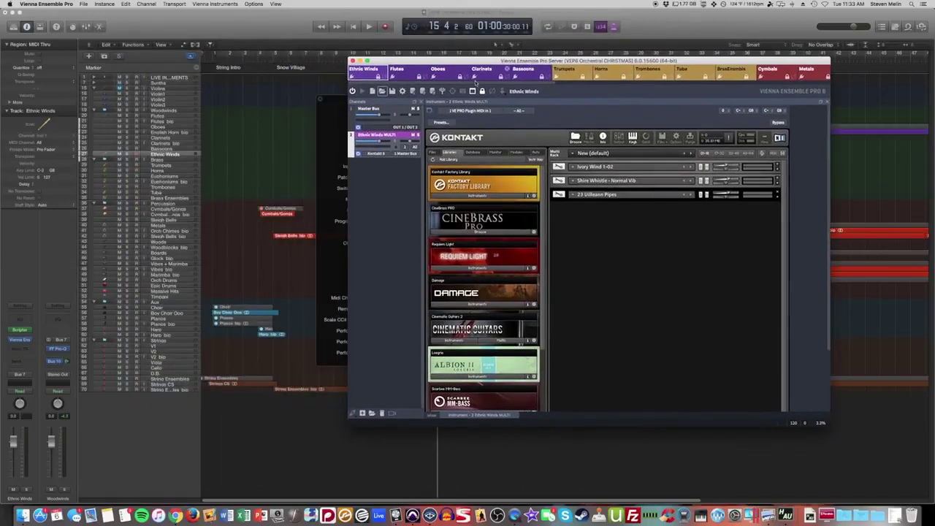
Move the Ch.Switcher PRO window left, set Ch3. Uilleann Pipes, and bring VEP back in front
{"action": "left_click", "coordinate": [345, 107]}
{"action": "left_click_drag", "start_coordinate": [345, 107], "coordinate": [241, 112]}
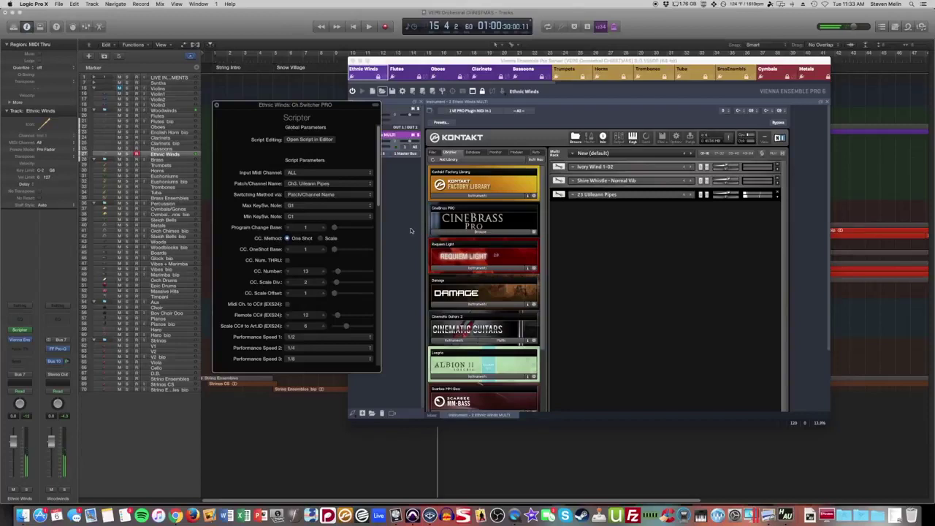
{"action": "left_click", "coordinate": [633, 221]}
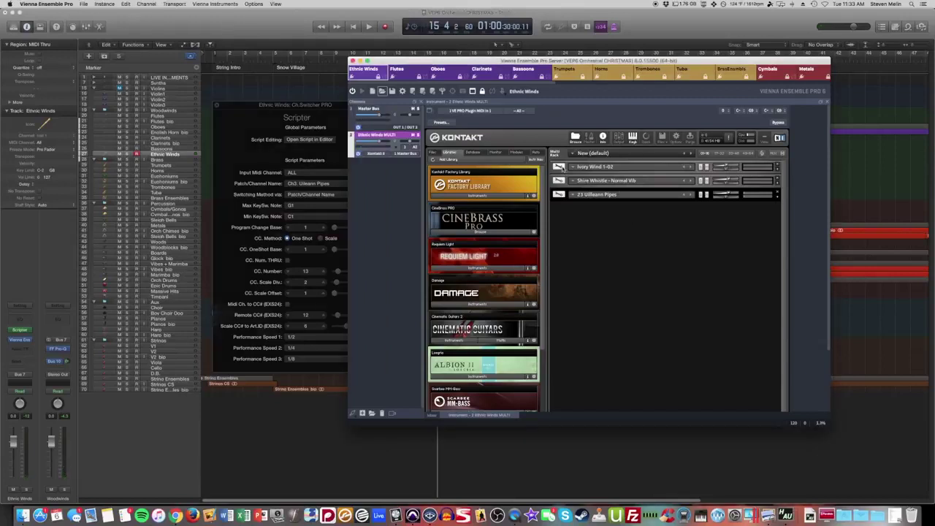
Open Ivory Wind 1-02 for editing, check the Purge options without purging, and scroll to the keyboard
{"action": "left_click", "coordinate": [578, 168]}
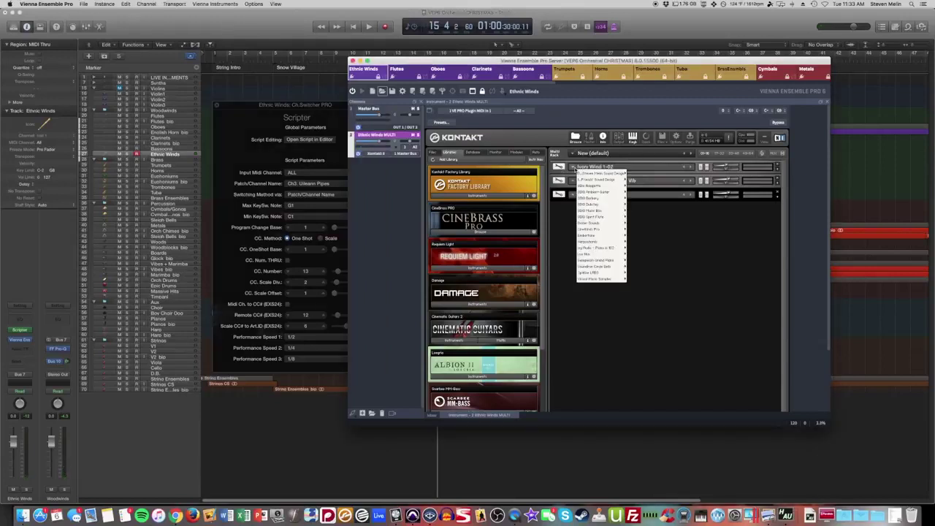
{"action": "left_click", "coordinate": [558, 166]}
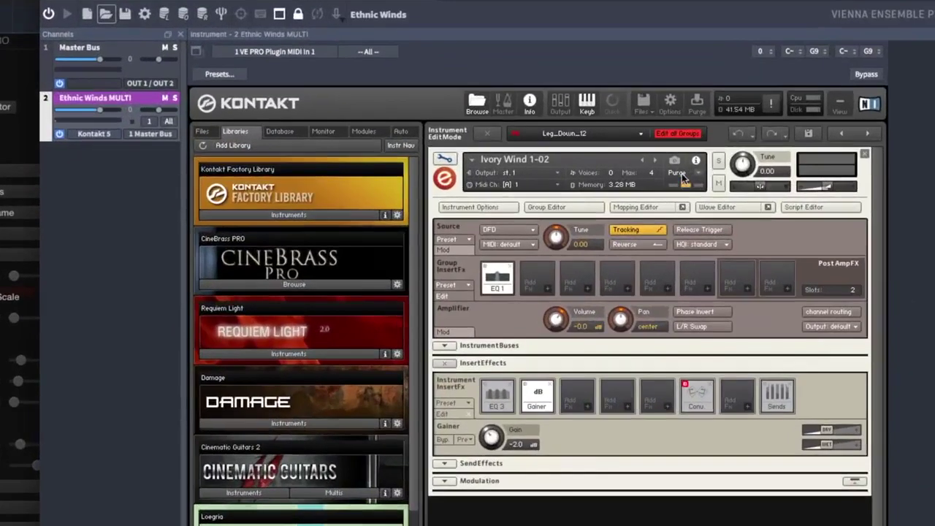
{"action": "left_click", "coordinate": [685, 175]}
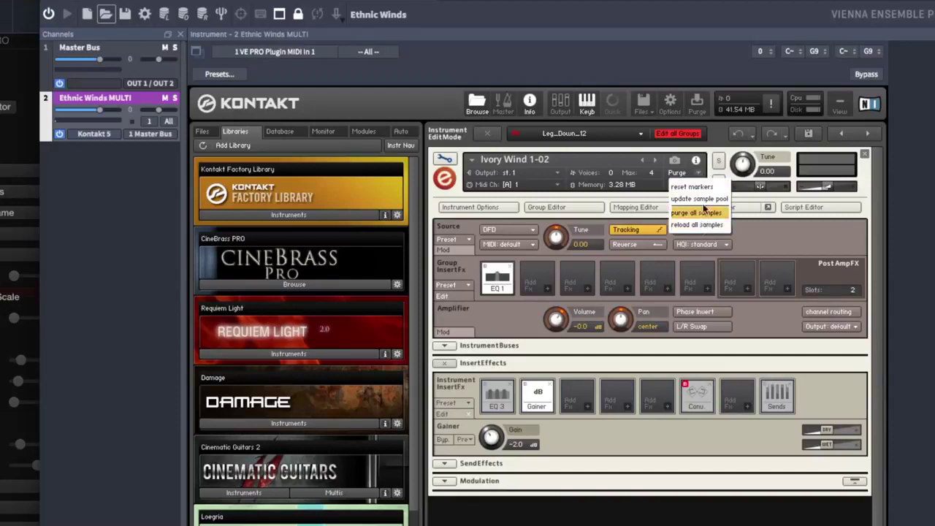
{"action": "left_click", "coordinate": [698, 168]}
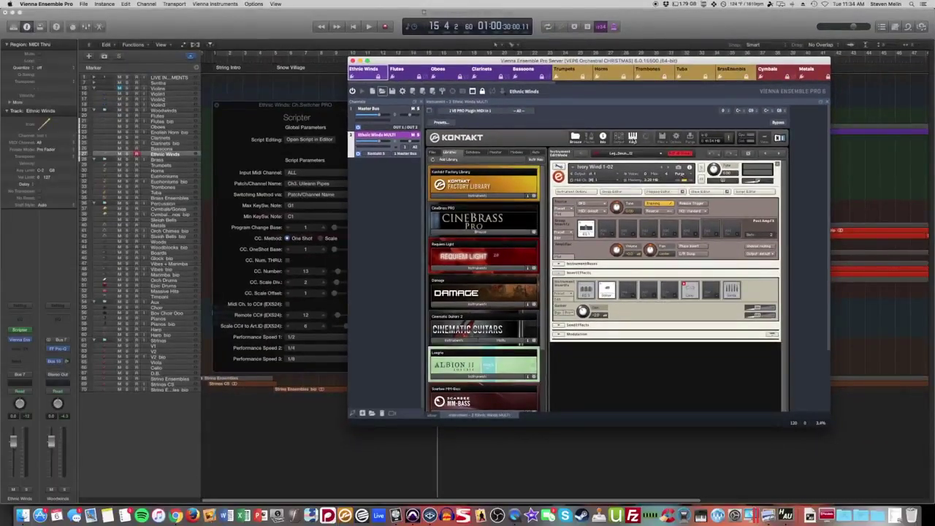
{"action": "scroll", "coordinate": [785, 322], "scroll_direction": "down", "scroll_amount": 5}
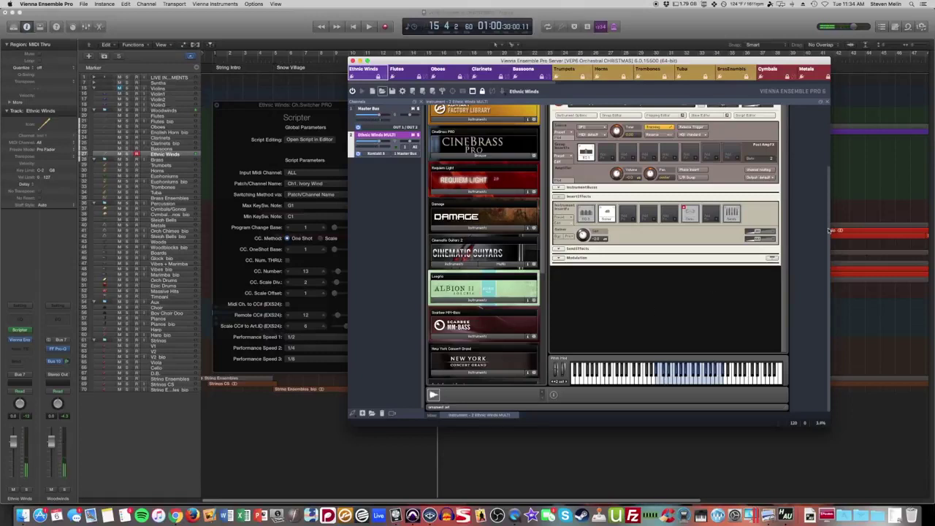
Scroll the Kontakt view back up, move the VEP window right, and switch to the Flutes instance
{"action": "scroll", "coordinate": [816, 236], "scroll_direction": "up", "scroll_amount": 3}
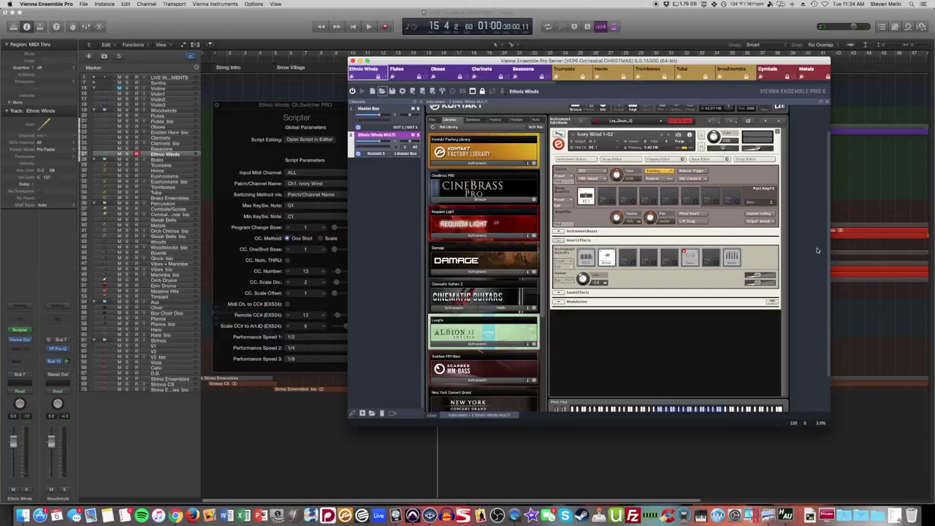
{"action": "scroll", "coordinate": [818, 252], "scroll_direction": "up", "scroll_amount": 2}
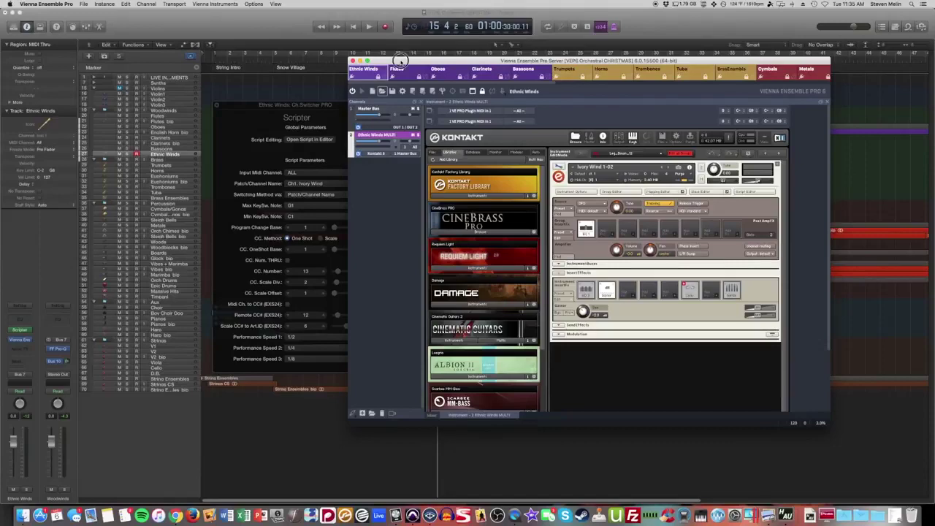
{"action": "left_click_drag", "start_coordinate": [398, 60], "coordinate": [498, 44]}
{"action": "left_click", "coordinate": [500, 57]}
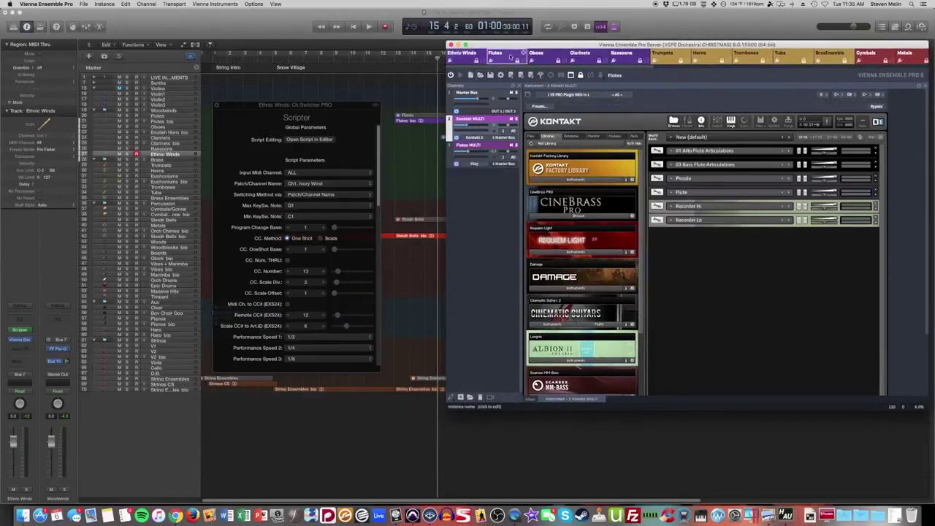
Show VEP's Trumpets instance, select Logic's Trumpets track and set its patch to Ch1. Solo Trumpet
{"action": "left_click", "coordinate": [655, 54]}
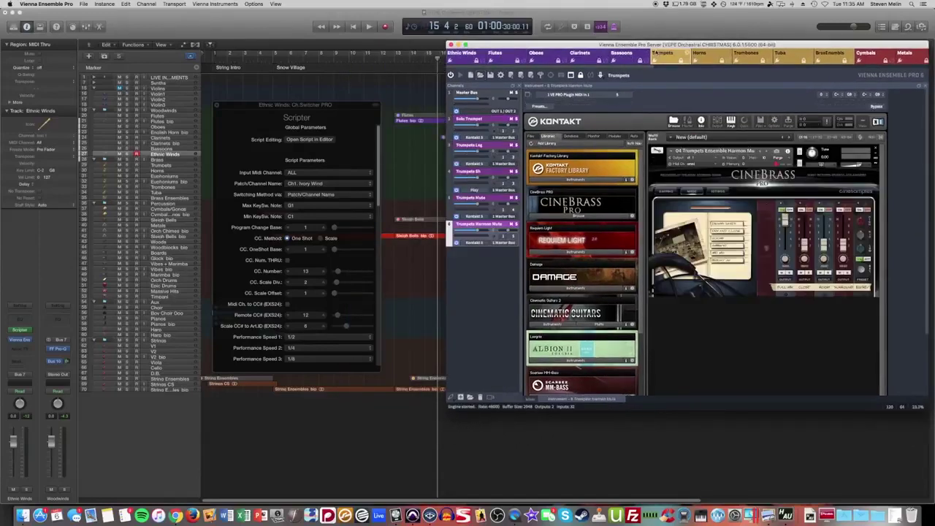
{"action": "left_click", "coordinate": [166, 165]}
{"action": "left_click", "coordinate": [166, 165]}
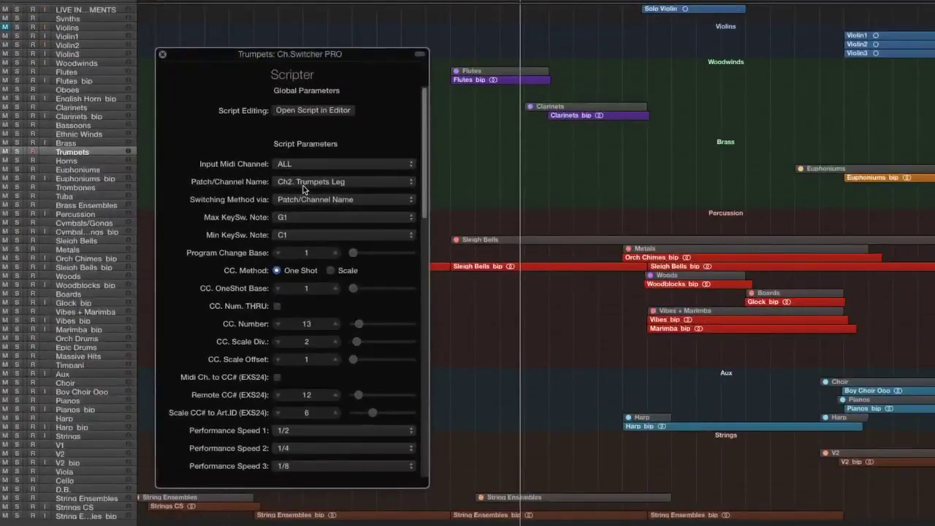
{"action": "scroll", "coordinate": [305, 189], "scroll_direction": "down", "scroll_amount": 4}
{"action": "scroll", "coordinate": [305, 188], "scroll_direction": "up", "scroll_amount": 5}
{"action": "scroll", "coordinate": [304, 188], "scroll_direction": "down", "scroll_amount": 3}
{"action": "scroll", "coordinate": [305, 189], "scroll_direction": "up", "scroll_amount": 3}
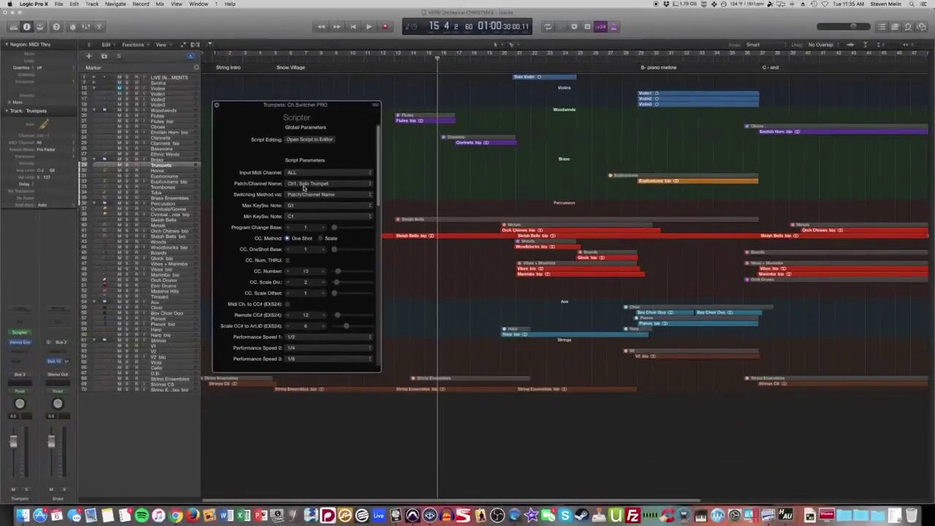
Cmd-Tab between Vienna Ensemble Pro and Logic, ending with the VEP window in front
{"action": "key", "text": "super+Tab"}
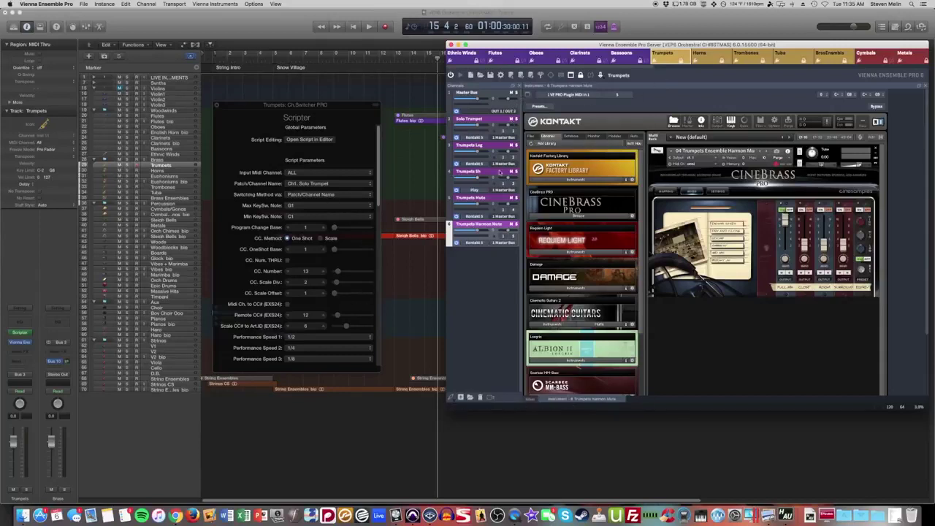
{"action": "left_click", "coordinate": [256, 119]}
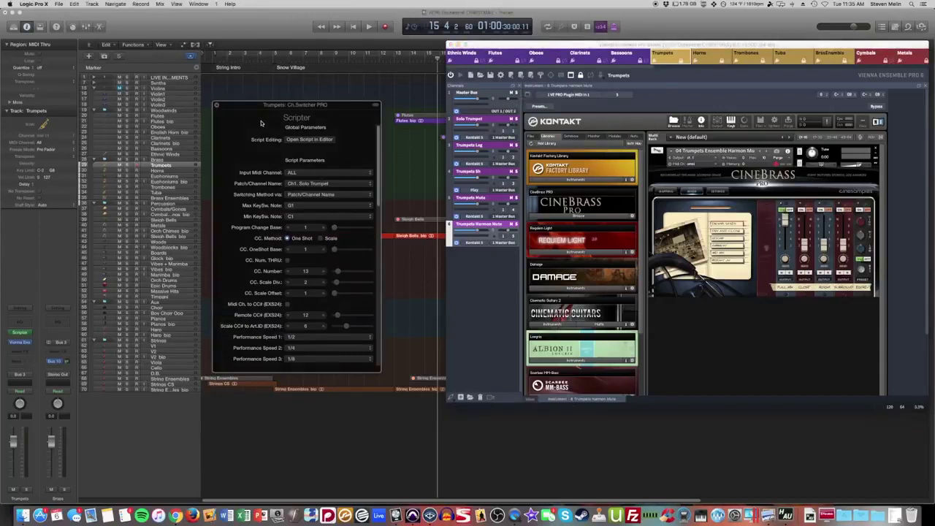
{"action": "left_click", "coordinate": [516, 149]}
Step through the Choir, Pianos and Harp instances to reach the V1 violins instance
{"action": "left_click_drag", "start_coordinate": [690, 45], "coordinate": [658, 46]}
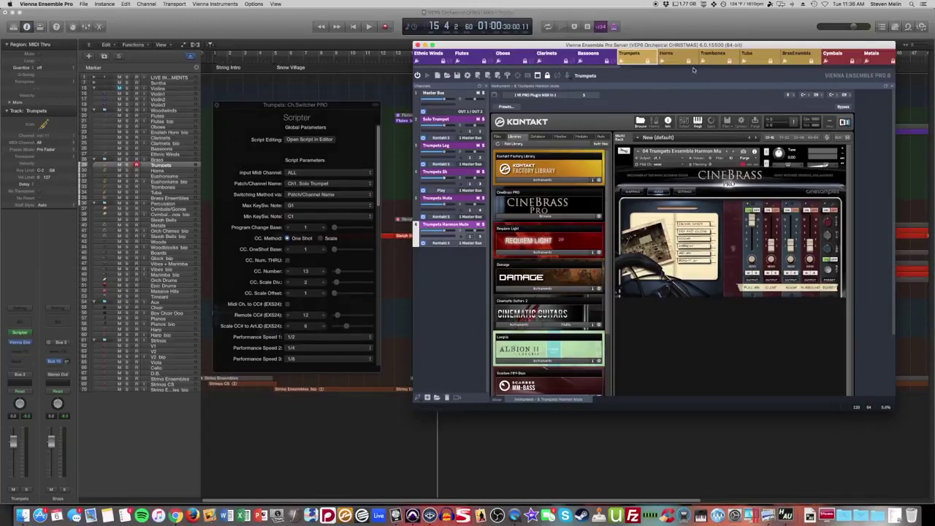
{"action": "scroll", "coordinate": [684, 53], "scroll_direction": "right", "scroll_amount": 10}
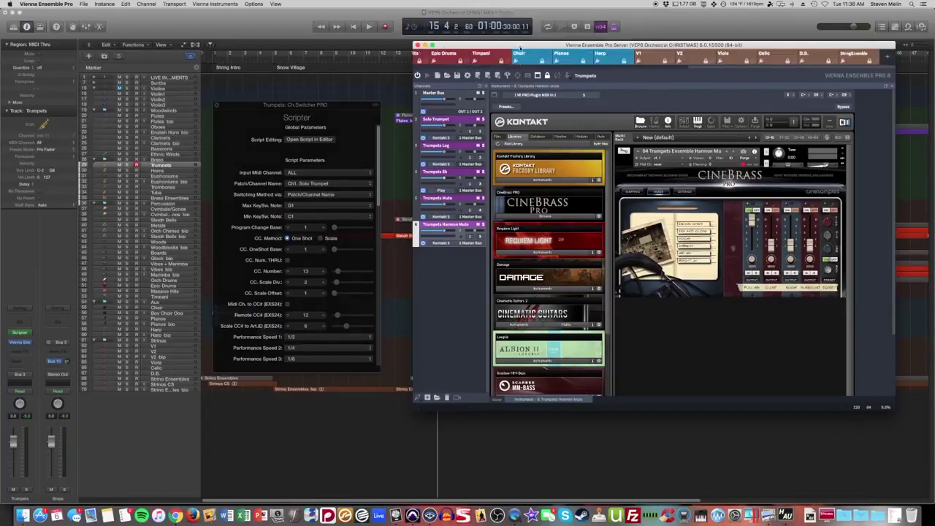
{"action": "left_click", "coordinate": [520, 54]}
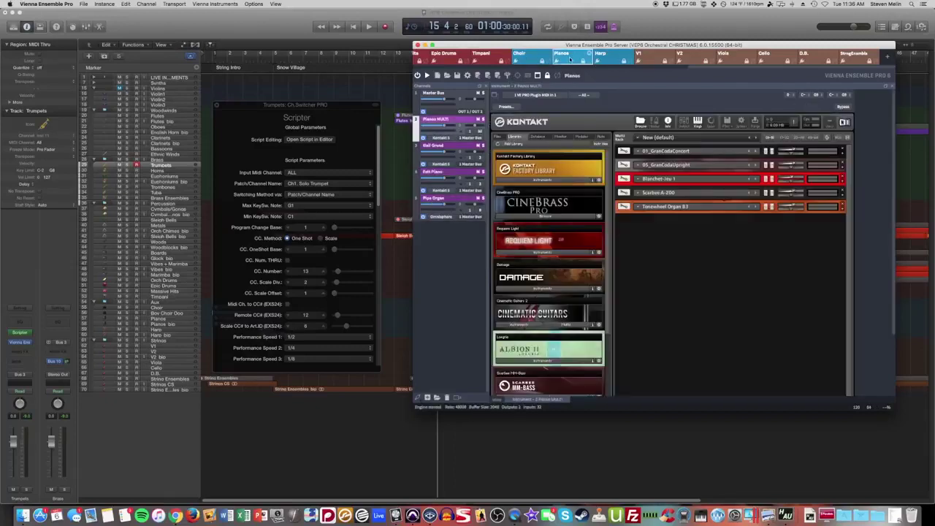
{"action": "key", "text": "super+Right"}
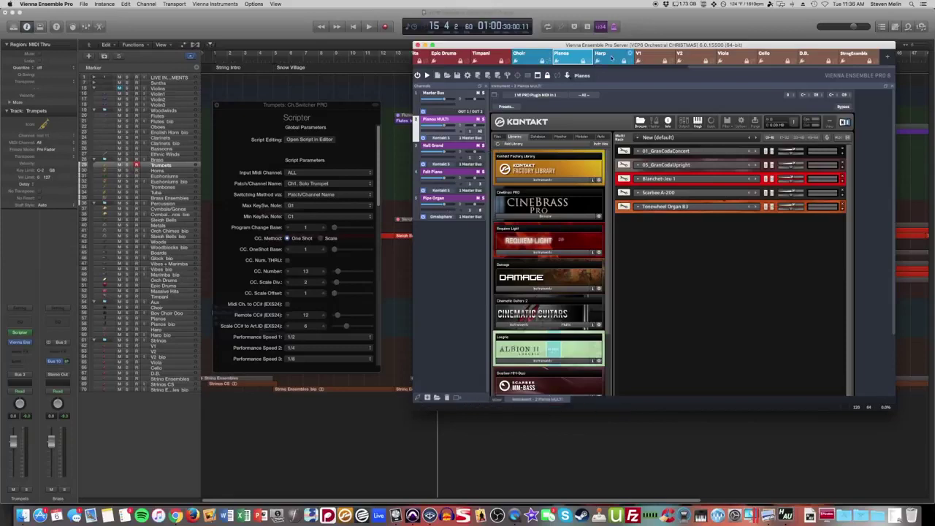
{"action": "key", "text": "super+Right"}
{"action": "left_click", "coordinate": [654, 58]}
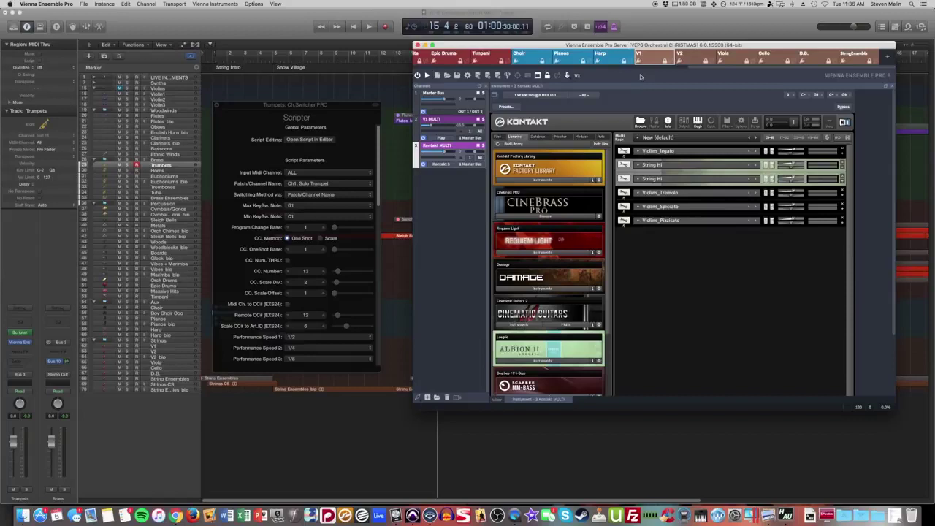
{"action": "scroll", "coordinate": [658, 57], "scroll_direction": "left", "scroll_amount": 2}
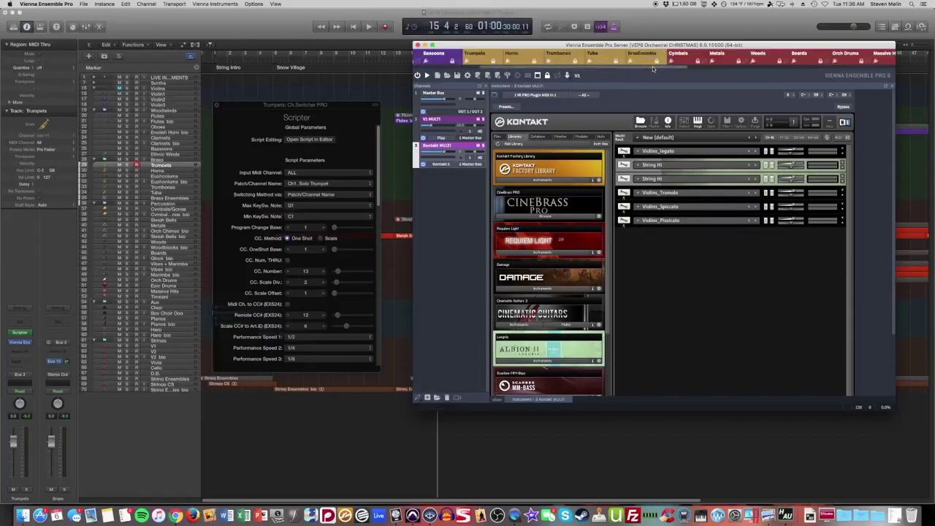
{"action": "scroll", "coordinate": [780, 59], "scroll_direction": "left", "scroll_amount": 2}
{"action": "scroll", "coordinate": [780, 59], "scroll_direction": "right", "scroll_amount": 3}
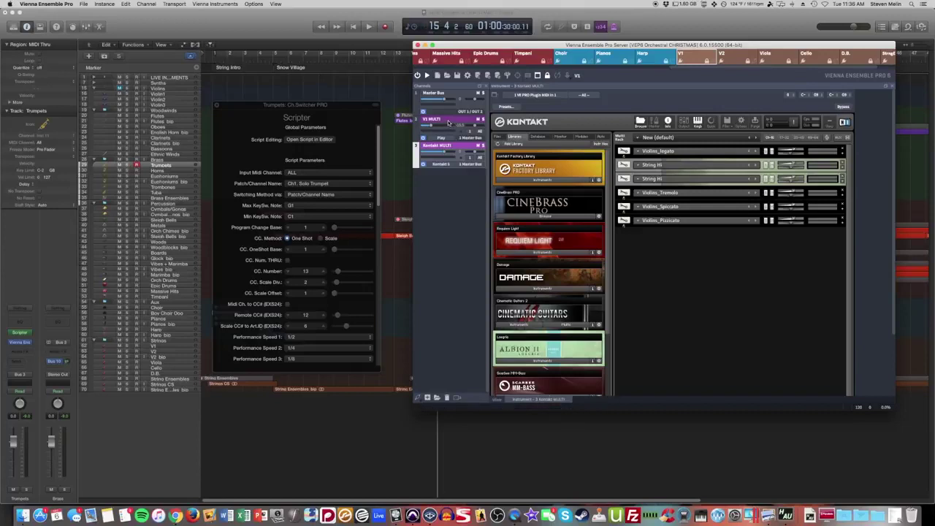
Open the V1 MULTI channel's EastWest Play instrument
{"action": "left_click", "coordinate": [449, 120]}
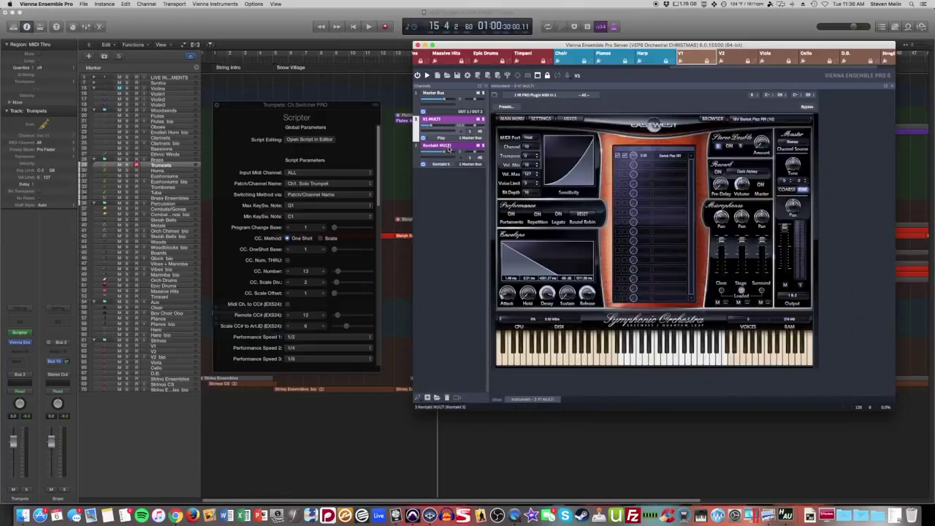
{"action": "left_click", "coordinate": [448, 146]}
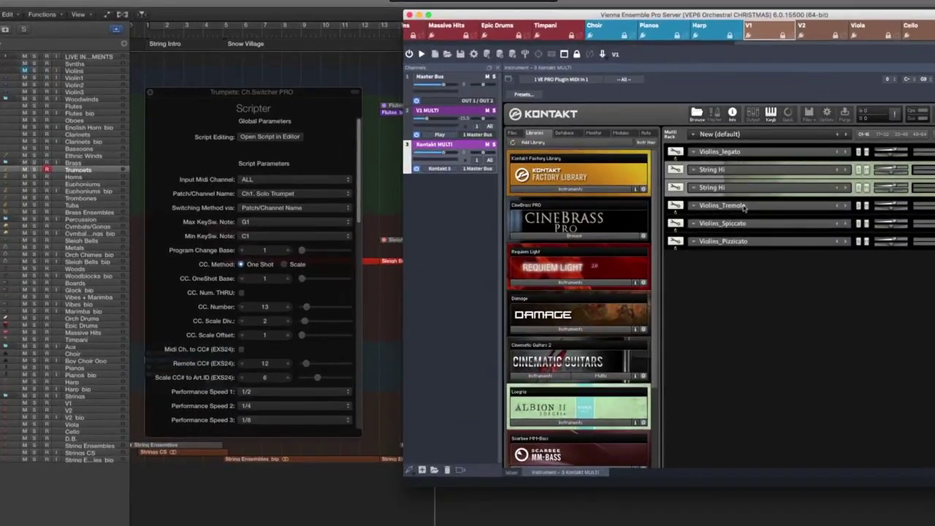
{"action": "left_click", "coordinate": [441, 111]}
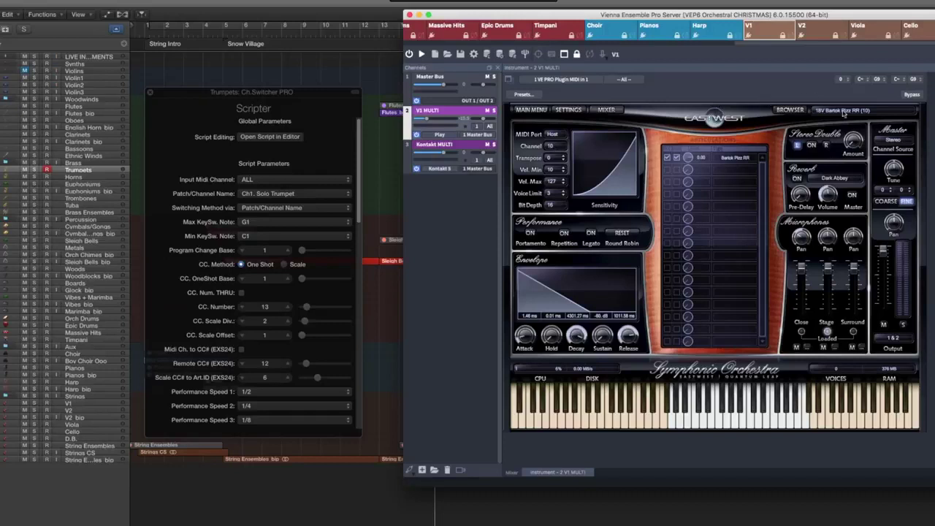
Browse the Col Legno RR, Trill ht and Bartok Pizz RR articulations, then show the instance mixer
{"action": "left_click", "coordinate": [790, 110]}
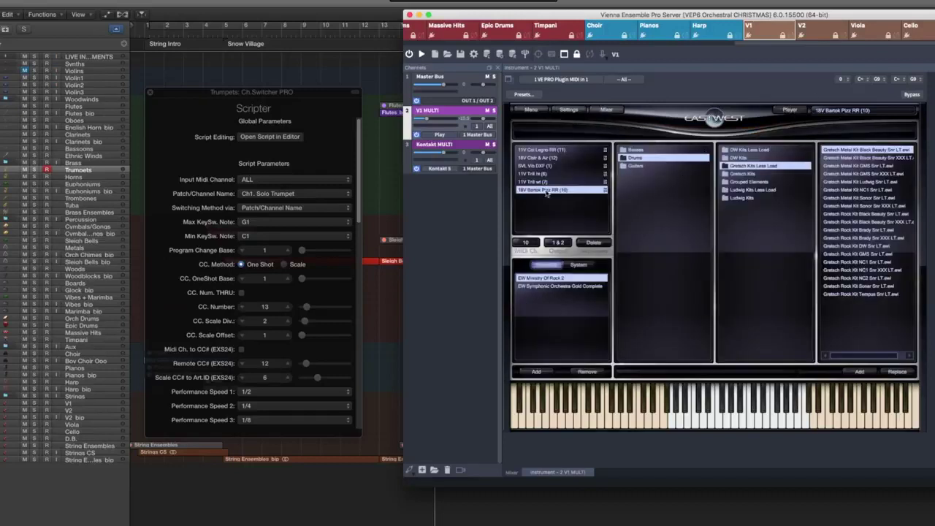
{"action": "left_click", "coordinate": [545, 150]}
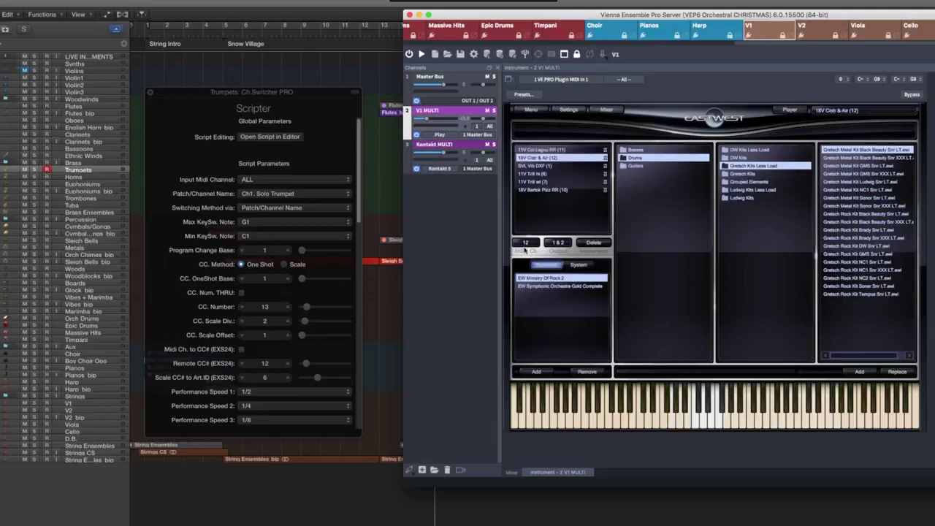
{"action": "left_click", "coordinate": [531, 174]}
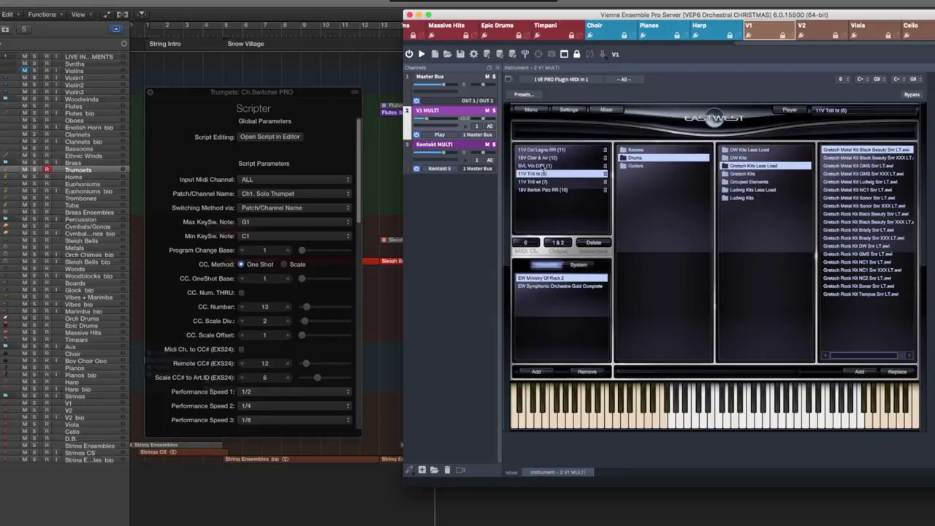
{"action": "left_click", "coordinate": [532, 189]}
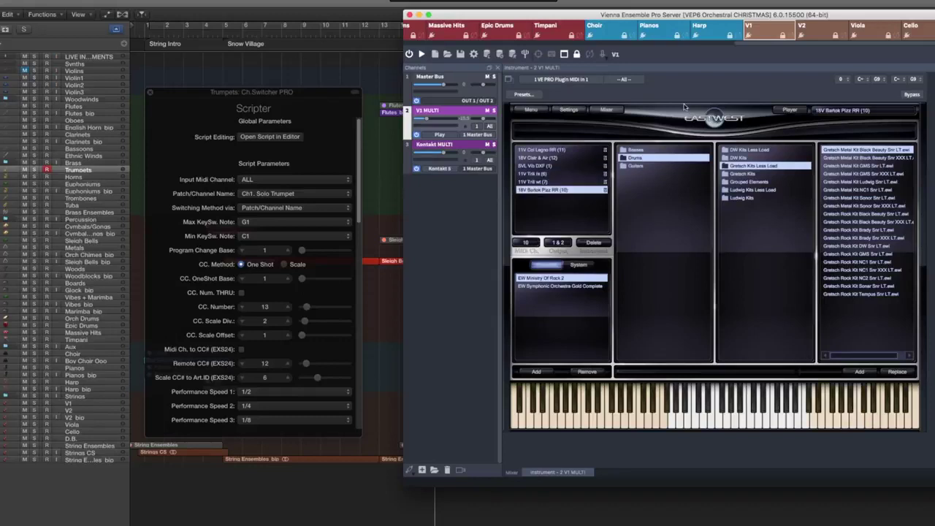
{"action": "left_click", "coordinate": [779, 110]}
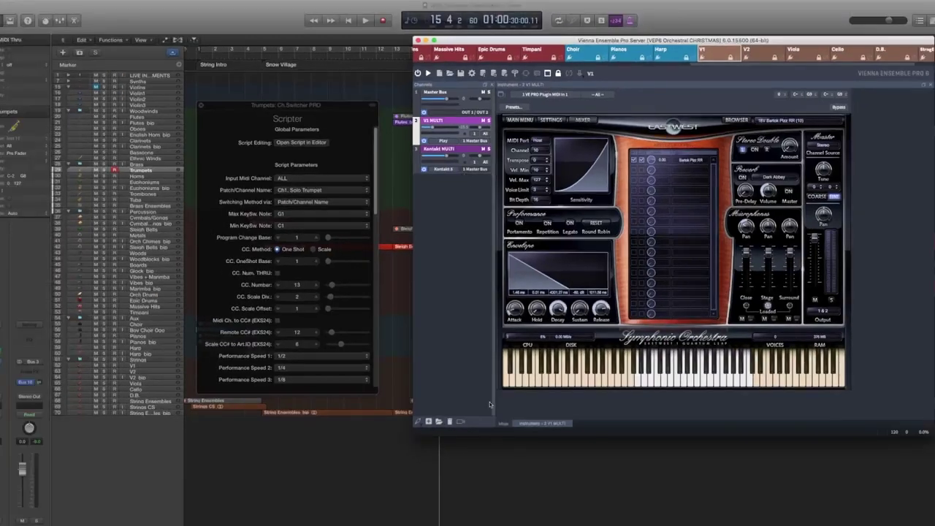
{"action": "left_click", "coordinate": [503, 424]}
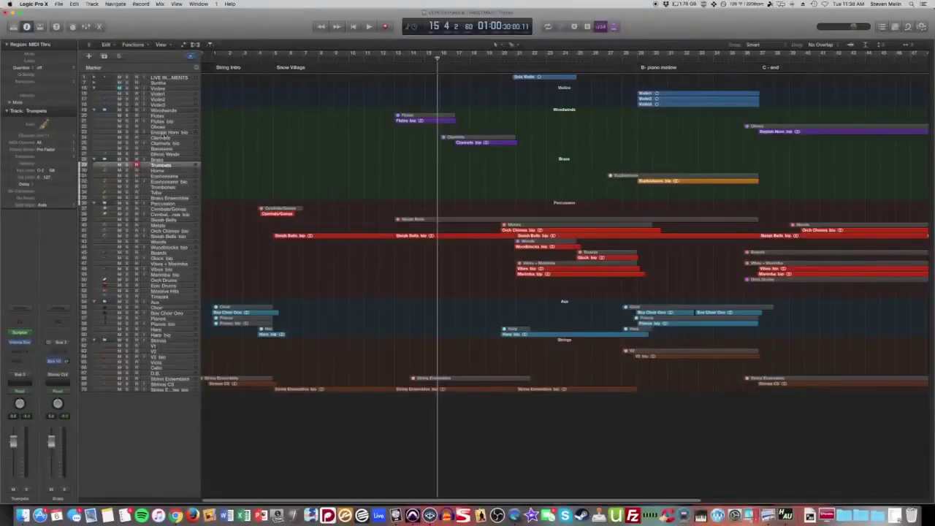
Insert a Scripter MIDI FX on the Euphoniums track and centre its Script Editor
{"action": "left_click", "coordinate": [158, 170]}
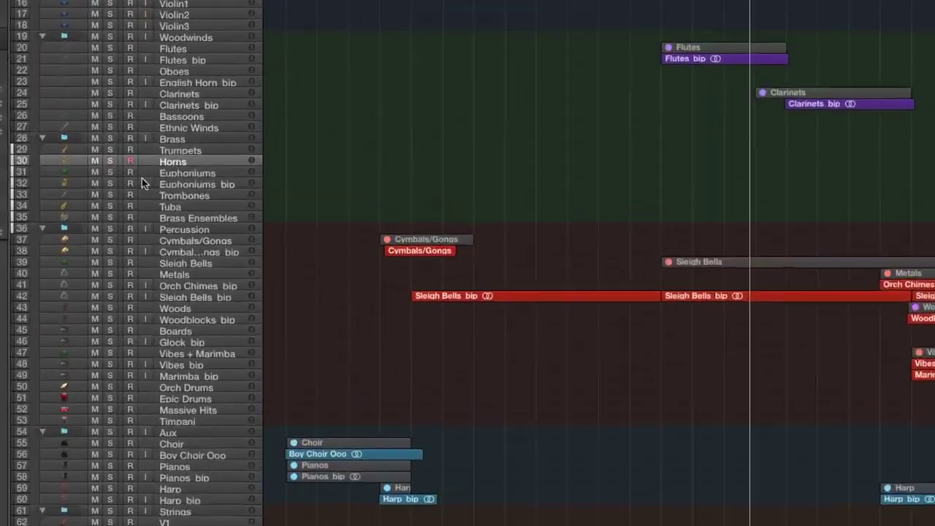
{"action": "left_click", "coordinate": [173, 172]}
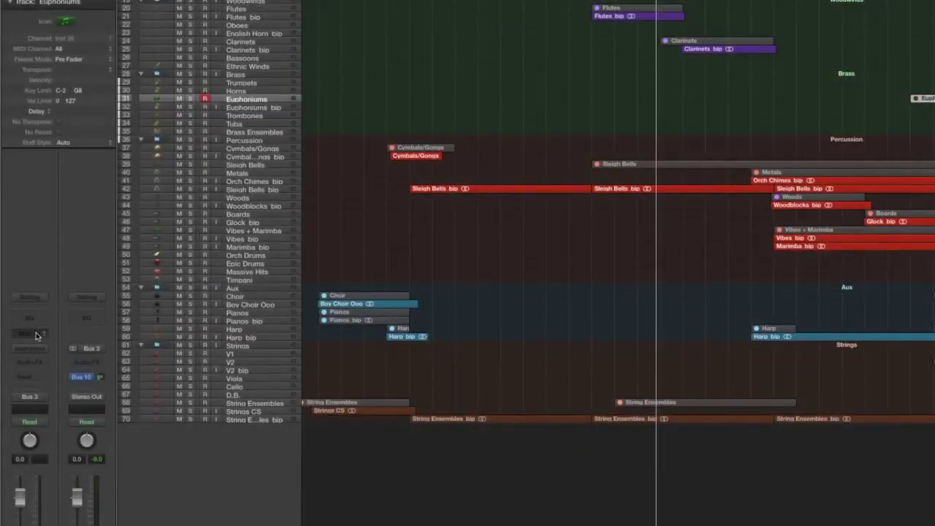
{"action": "left_click", "coordinate": [43, 335]}
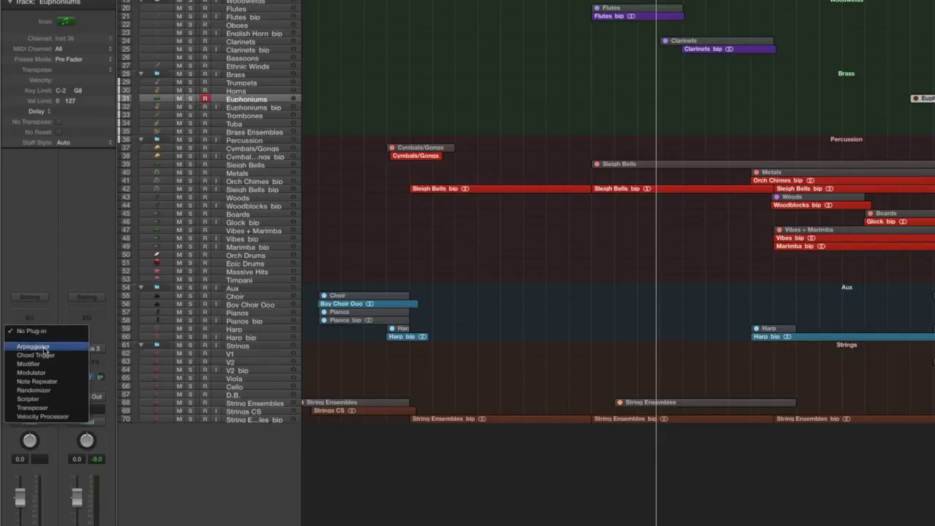
{"action": "left_click", "coordinate": [48, 398]}
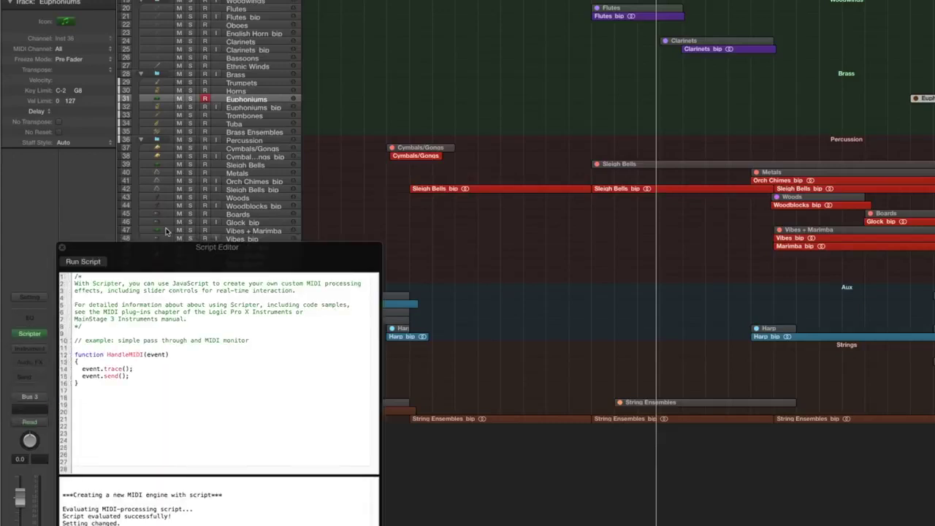
{"action": "left_click_drag", "start_coordinate": [164, 264], "coordinate": [414, 110]}
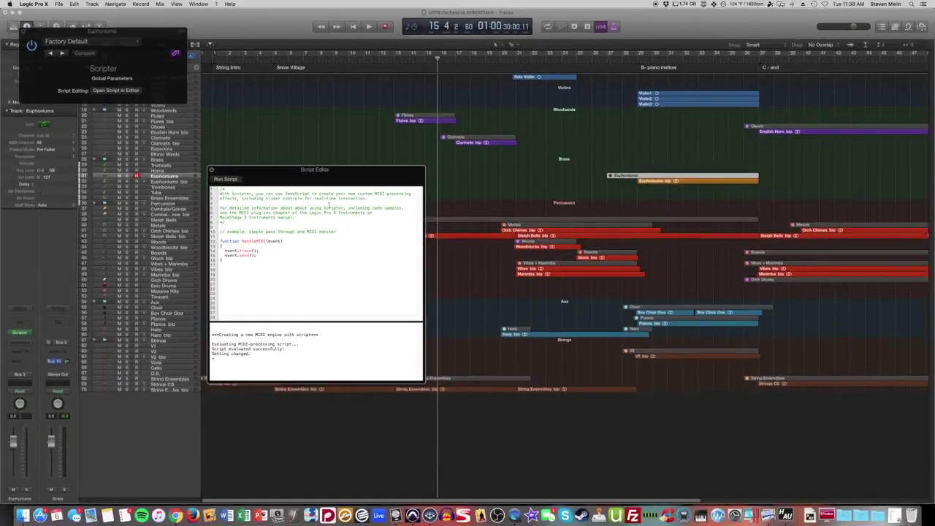
Load the AG > Ch.Switcher PRO preset into the Euphoniums Scripter and review its code
{"action": "left_click_drag", "start_coordinate": [317, 165], "coordinate": [404, 53]}
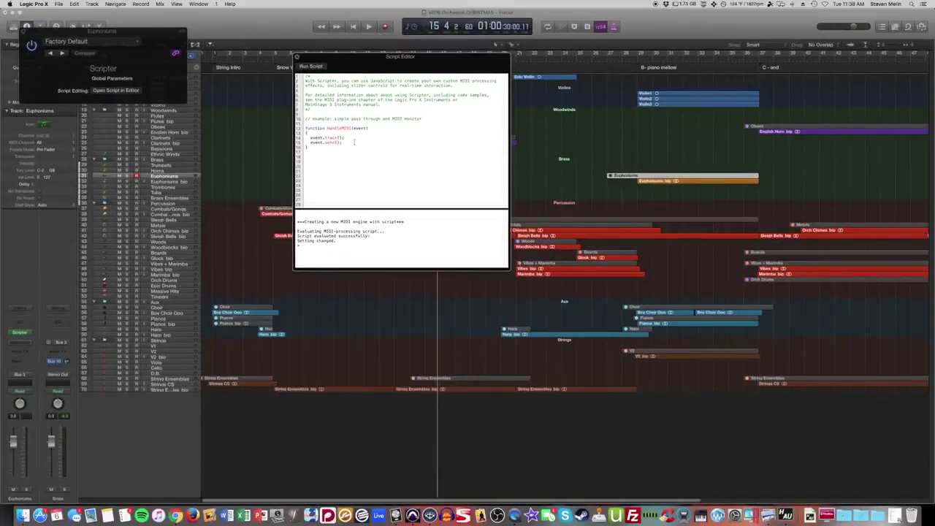
{"action": "left_click", "coordinate": [93, 42]}
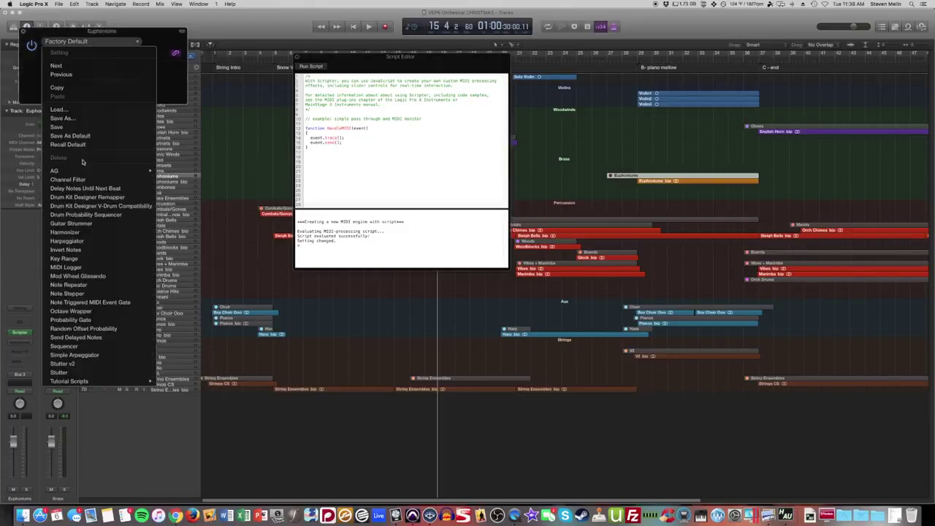
{"action": "mouse_move", "coordinate": [87, 172]}
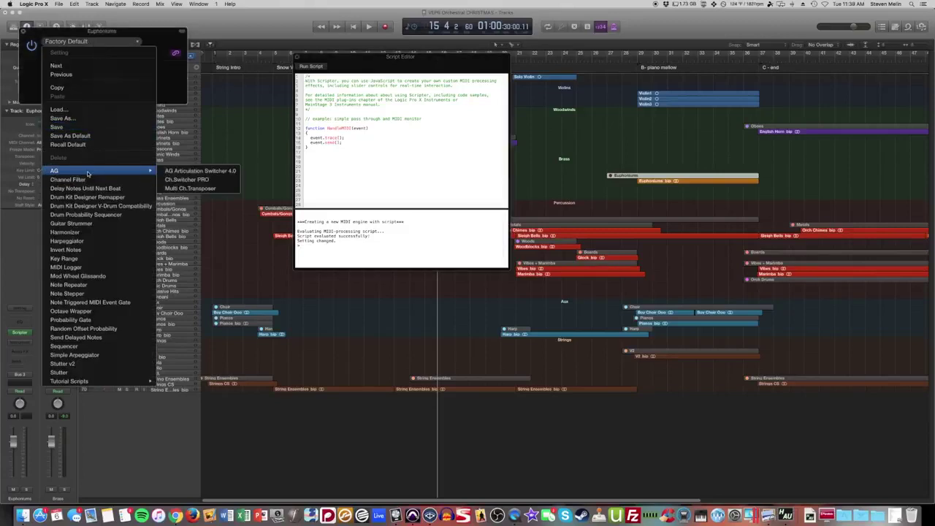
{"action": "left_click", "coordinate": [208, 180]}
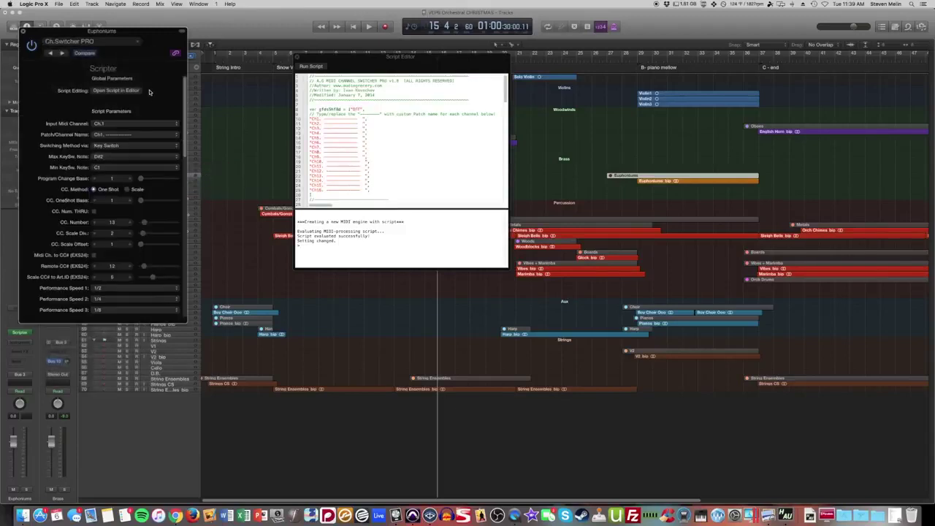
{"action": "scroll", "coordinate": [381, 127], "scroll_direction": "down", "scroll_amount": 15}
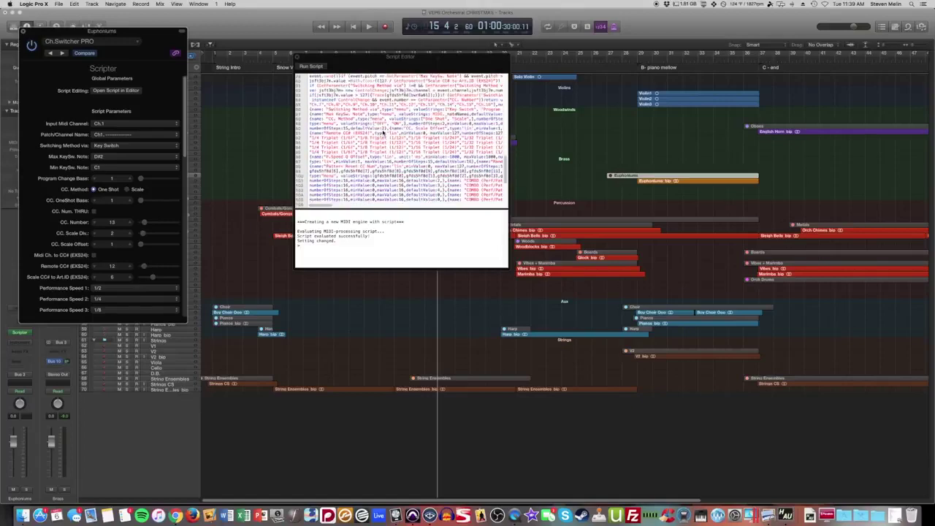
{"action": "scroll", "coordinate": [383, 132], "scroll_direction": "down", "scroll_amount": 15}
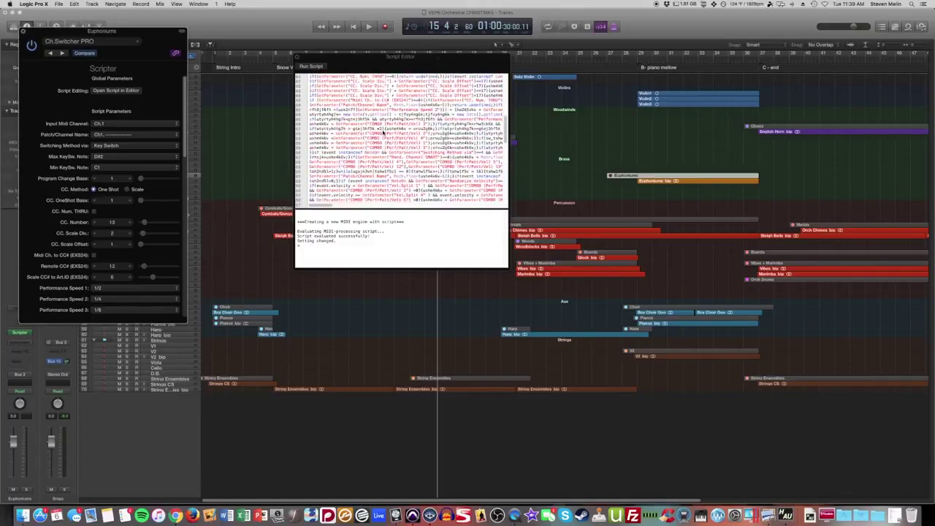
{"action": "scroll", "coordinate": [382, 133], "scroll_direction": "up", "scroll_amount": 5}
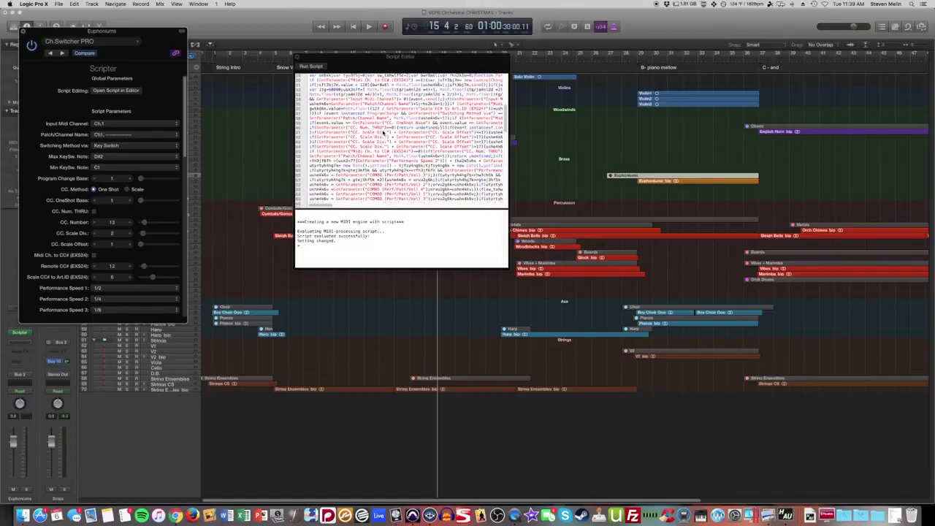
{"action": "scroll", "coordinate": [363, 129], "scroll_direction": "up", "scroll_amount": 15}
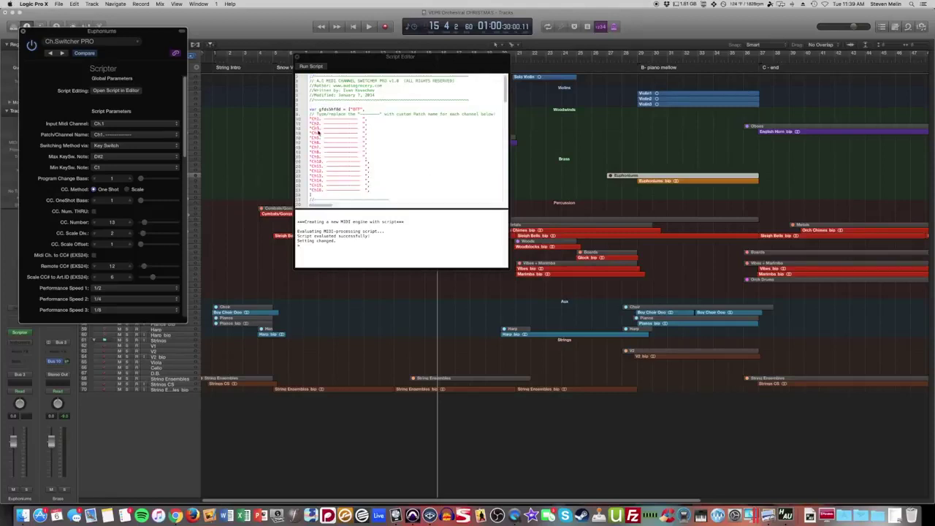
Replace the Ch1 placeholder dashes in the script with 'Euphonium Sh' and run it
{"action": "left_click", "coordinate": [317, 122]}
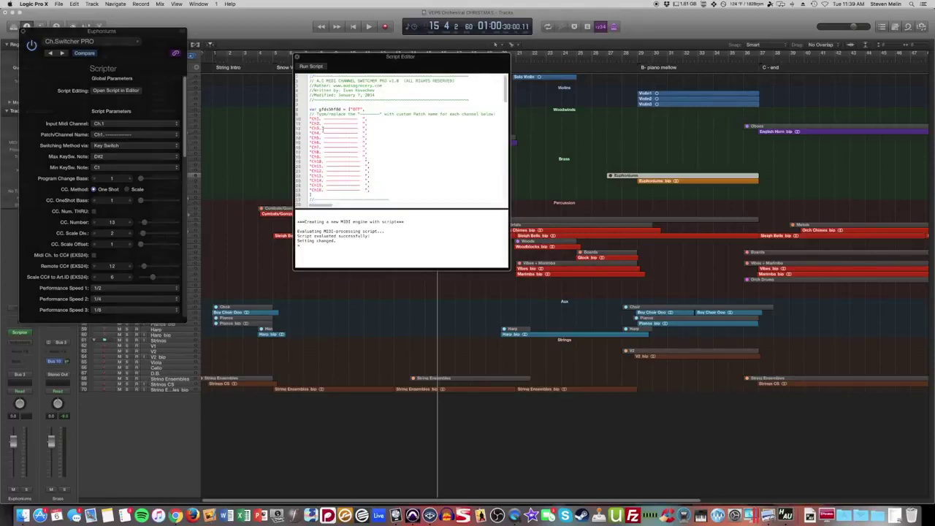
{"action": "type", "text": "}"}
{"action": "left_click_drag", "start_coordinate": [326, 118], "coordinate": [358, 120]}
{"action": "key", "text": "BackSpace"}
{"action": "left_click", "coordinate": [317, 68]}
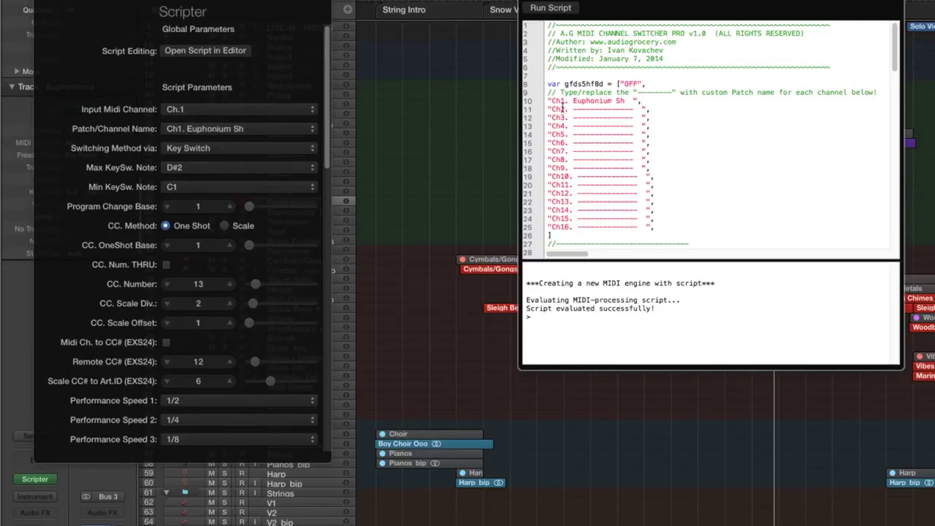
Check that the Patch/Channel Name pop-up lists Ch1. Euphonium Sh, keeping it selected
{"action": "left_click", "coordinate": [174, 128]}
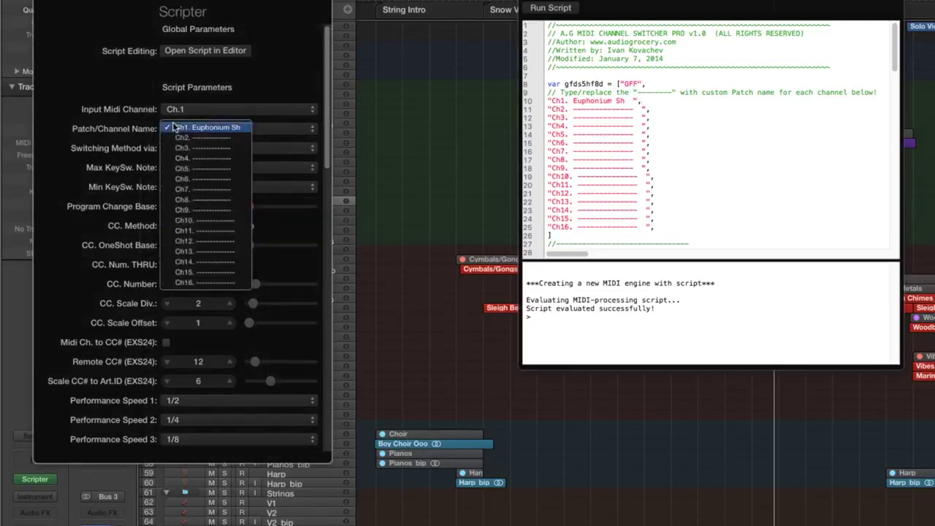
{"action": "left_click", "coordinate": [211, 87]}
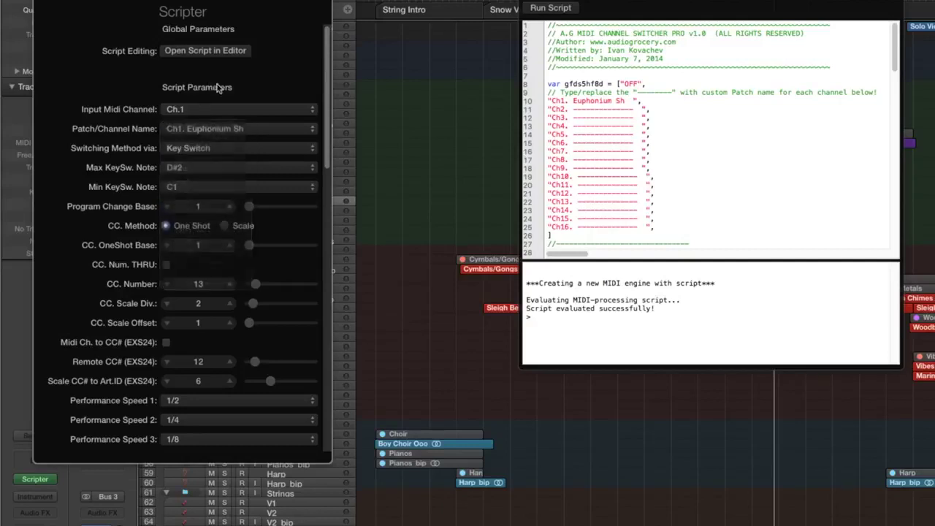
{"action": "left_click", "coordinate": [197, 130]}
{"action": "left_click", "coordinate": [209, 104]}
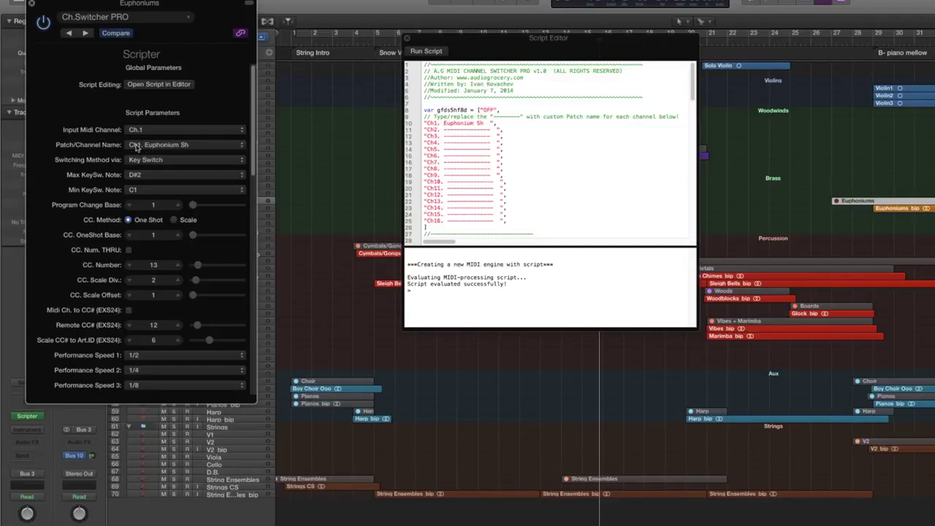
Try patch Ch2 and Input MIDI Channel Ch.2 in the Ch.Switcher PRO pop-ups
{"action": "left_click", "coordinate": [153, 129]}
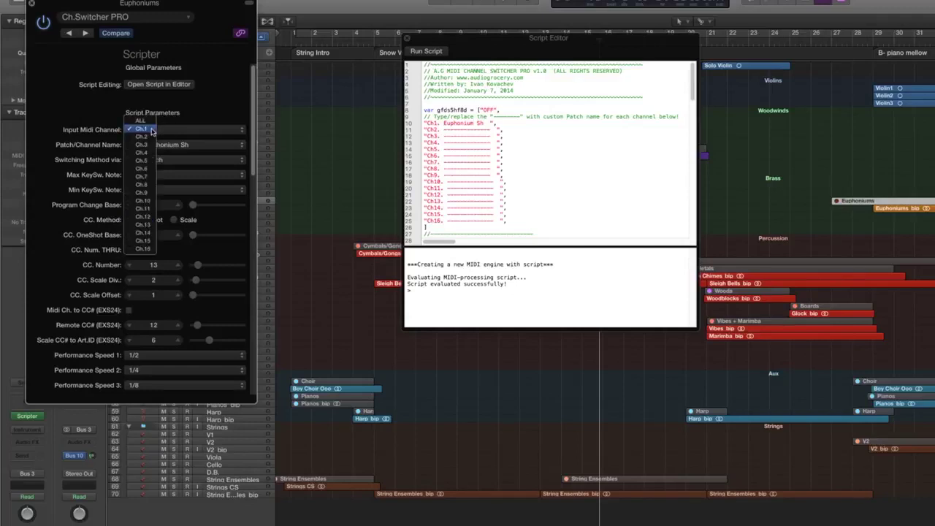
{"action": "left_click", "coordinate": [86, 146]}
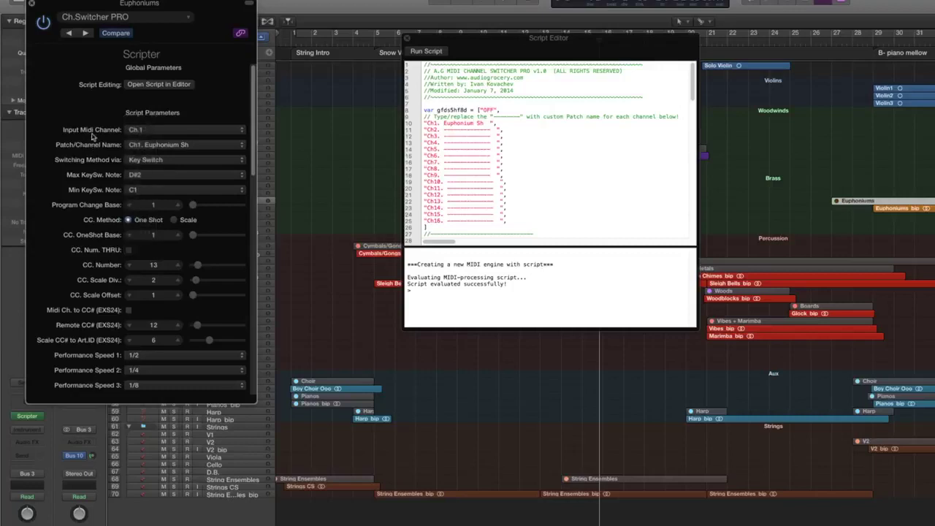
{"action": "left_click", "coordinate": [139, 130]}
{"action": "left_click", "coordinate": [126, 130]}
{"action": "left_click", "coordinate": [138, 148]}
{"action": "left_click", "coordinate": [140, 152]}
{"action": "left_click", "coordinate": [141, 132]}
{"action": "left_click", "coordinate": [142, 136]}
Set Patch/Channel Name back to Ch1. Euphonium Sh and Input MIDI Channel to ALL
{"action": "left_click", "coordinate": [139, 146]}
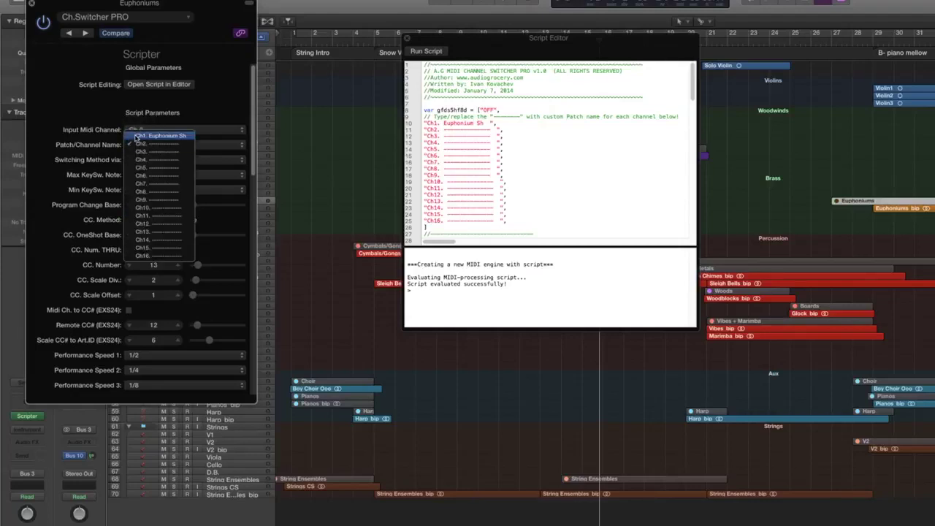
{"action": "left_click", "coordinate": [139, 136]}
{"action": "left_click", "coordinate": [139, 129]}
{"action": "left_click", "coordinate": [134, 115]}
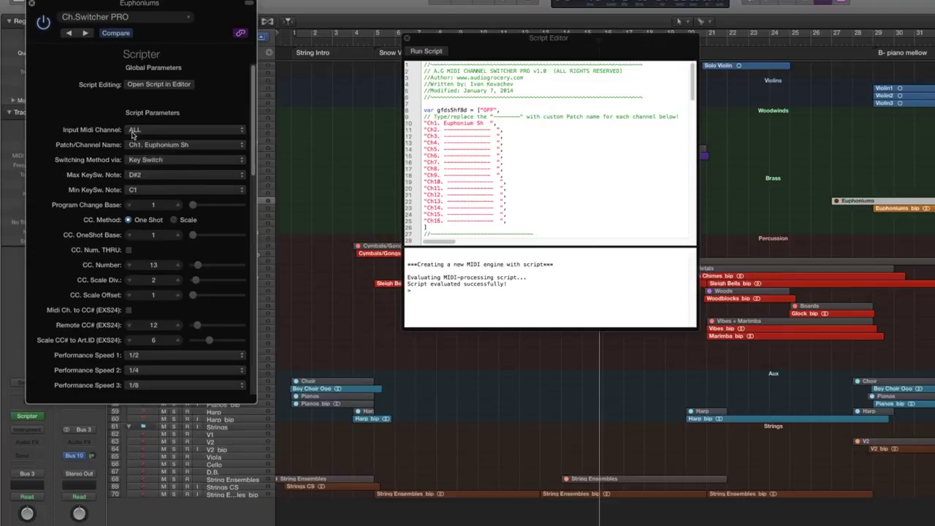
{"action": "left_click", "coordinate": [149, 130]}
{"action": "left_click", "coordinate": [137, 129]}
{"action": "left_click", "coordinate": [136, 130]}
{"action": "left_click", "coordinate": [135, 130]}
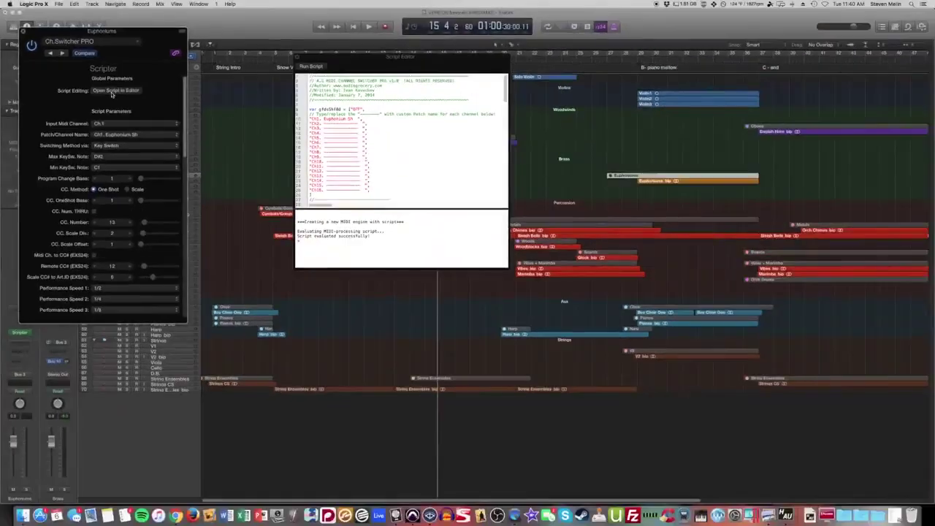
Close the Script Editor and move the Scripter settings window aside
{"action": "left_click_drag", "start_coordinate": [58, 33], "coordinate": [241, 93]}
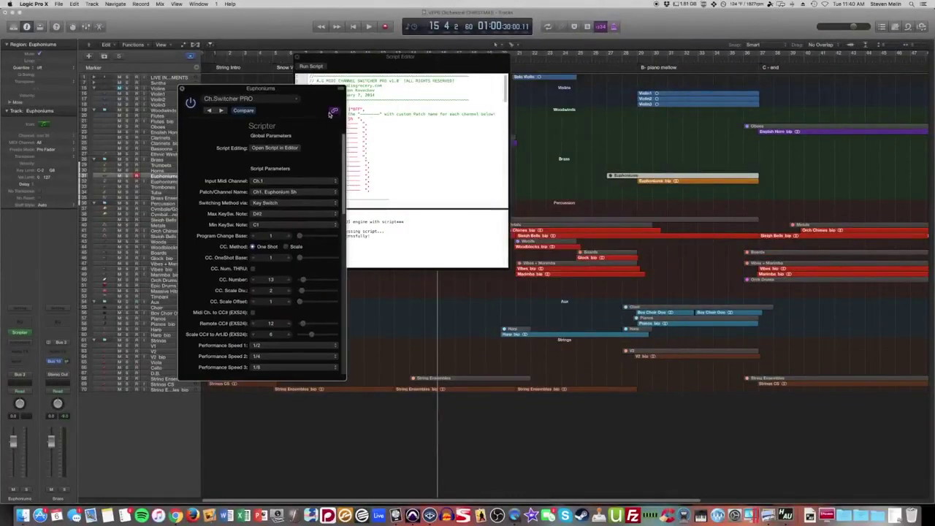
{"action": "left_click_drag", "start_coordinate": [307, 99], "coordinate": [368, 93]}
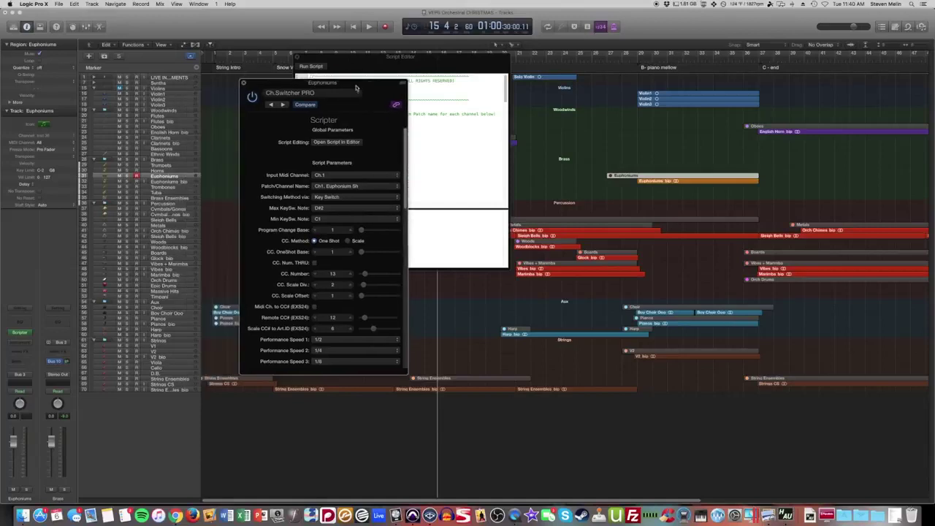
{"action": "left_click", "coordinate": [298, 57]}
{"action": "left_click_drag", "start_coordinate": [292, 78], "coordinate": [276, 72]}
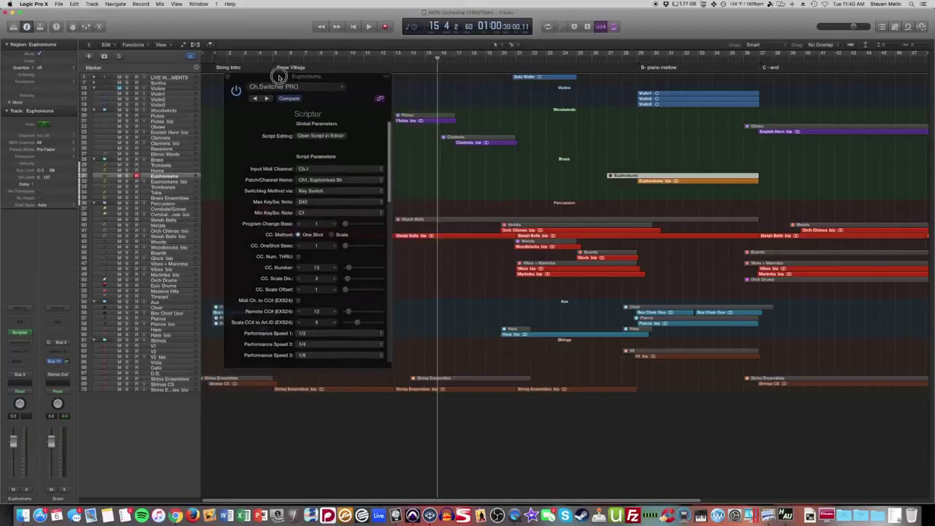
Bring up the Tuba track's Ch.Switcher PRO settings showing Ch1. Tuba Leg beside the tracks
{"action": "left_click", "coordinate": [150, 166]}
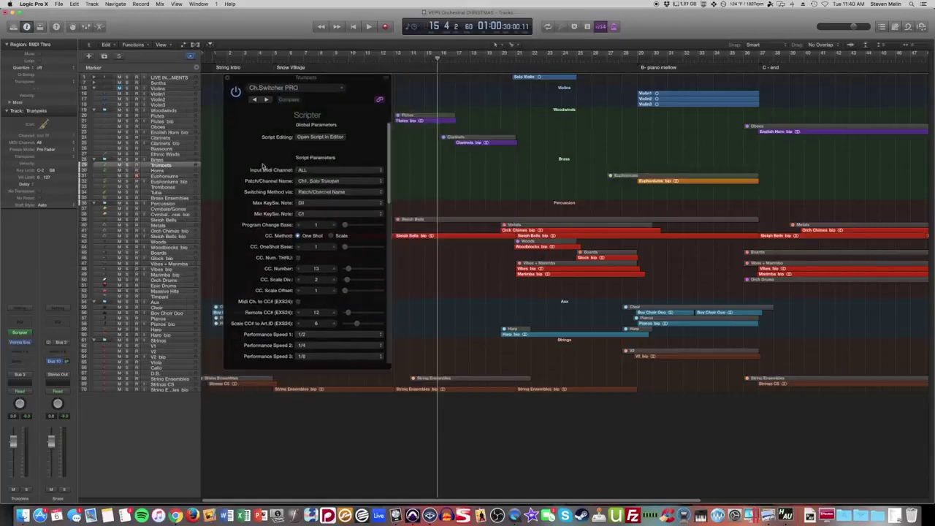
{"action": "left_click", "coordinate": [156, 192]}
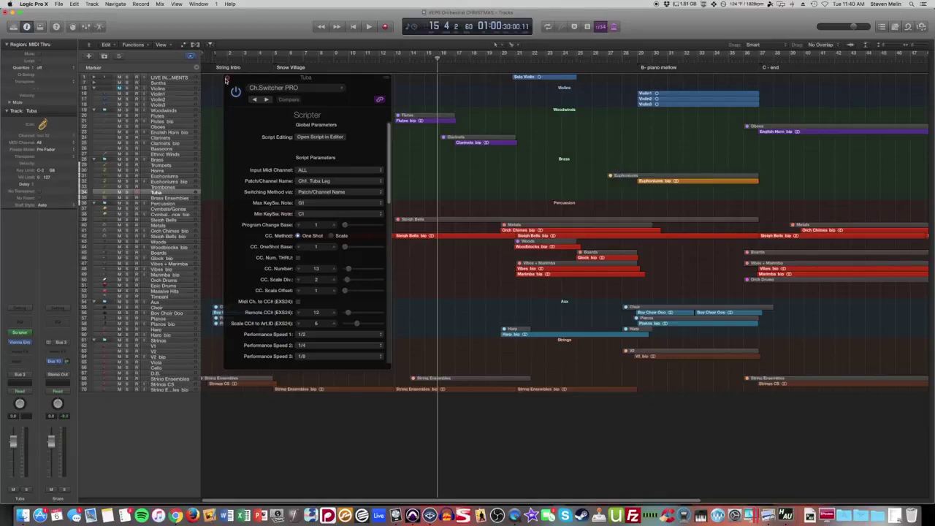
{"action": "left_click_drag", "start_coordinate": [259, 78], "coordinate": [497, 108]}
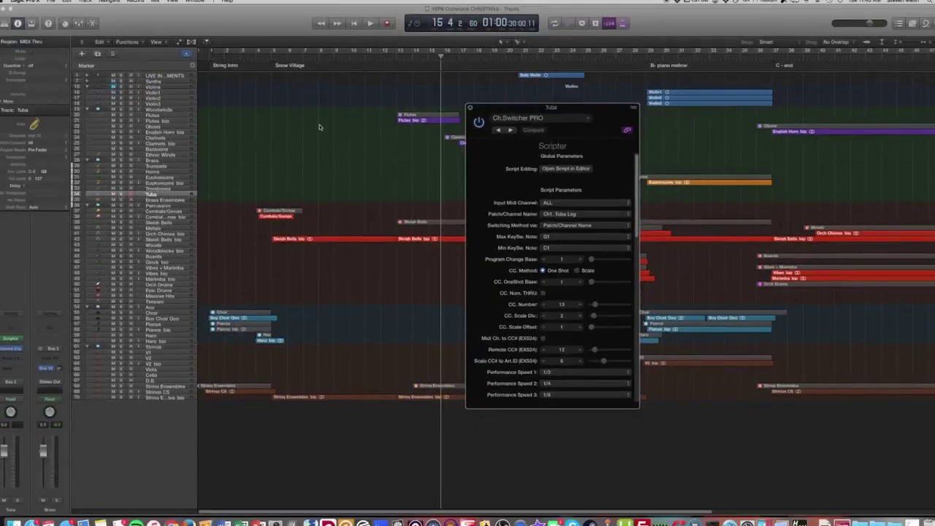
{"action": "key", "text": "super+Down"}
{"action": "key", "text": "super+Down"}
{"action": "key", "text": "super+Down"}
{"action": "key", "text": "super+Down"}
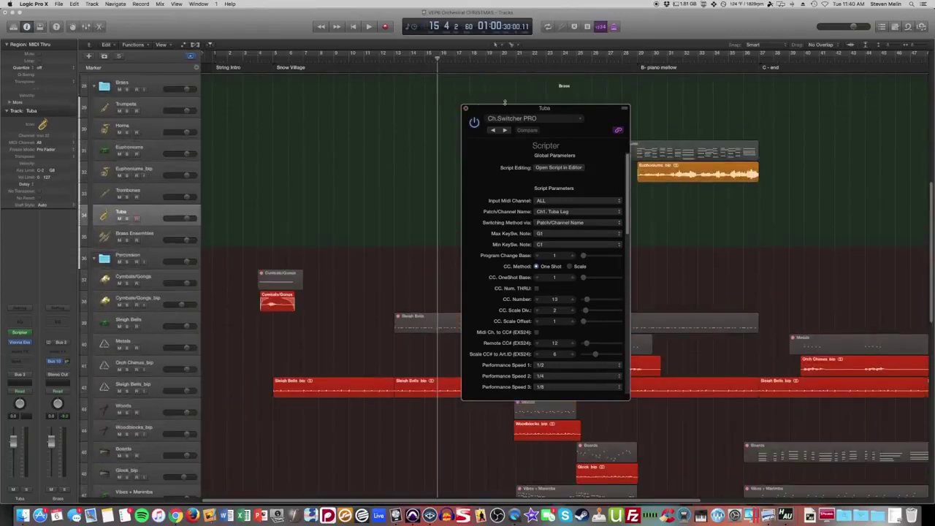
Reposition the Scripter window and scroll down the track list
{"action": "left_click_drag", "start_coordinate": [503, 102], "coordinate": [309, 102]}
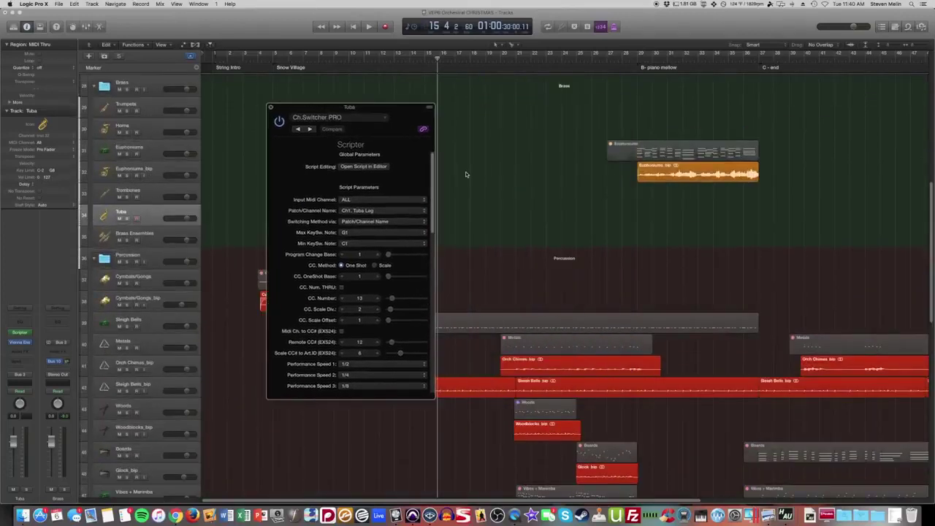
{"action": "scroll", "coordinate": [466, 174], "scroll_direction": "right", "scroll_amount": 10}
{"action": "left_click_drag", "start_coordinate": [406, 126], "coordinate": [760, 117]}
{"action": "scroll", "coordinate": [501, 203], "scroll_direction": "down", "scroll_amount": 8}
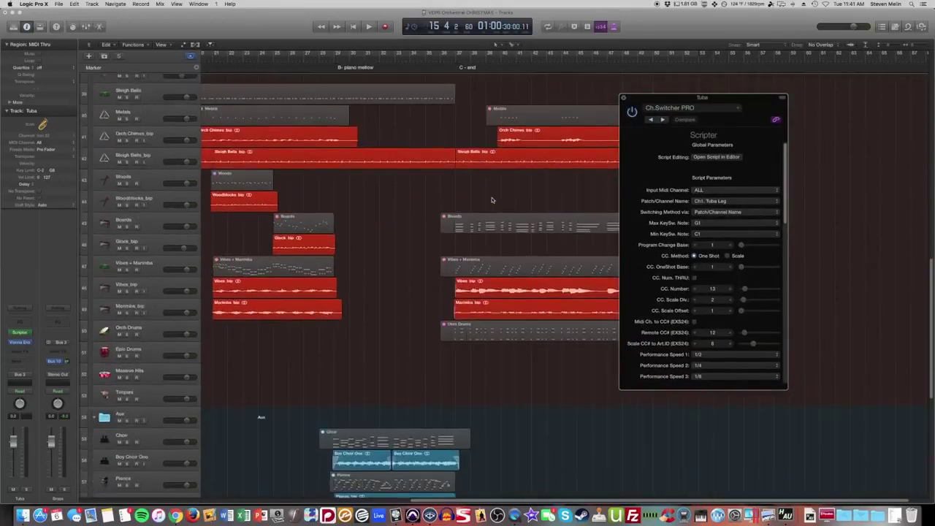
{"action": "scroll", "coordinate": [491, 199], "scroll_direction": "down", "scroll_amount": 5}
Select the Marimba_bip track and enlarge the track rows to show instrument icons
{"action": "left_click", "coordinate": [137, 199]}
{"action": "key", "text": "super+Down"}
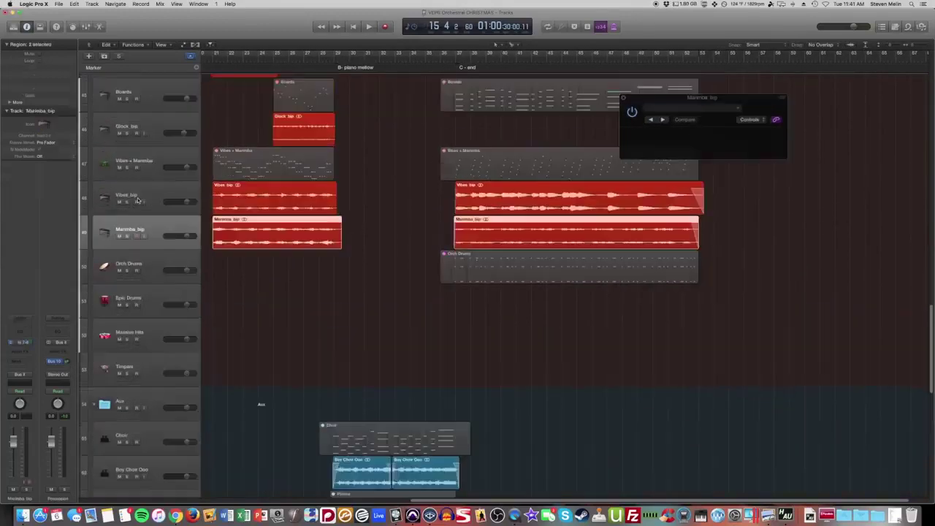
{"action": "key", "text": "super+Up"}
{"action": "key", "text": "super+Down"}
{"action": "key", "text": "super+Down"}
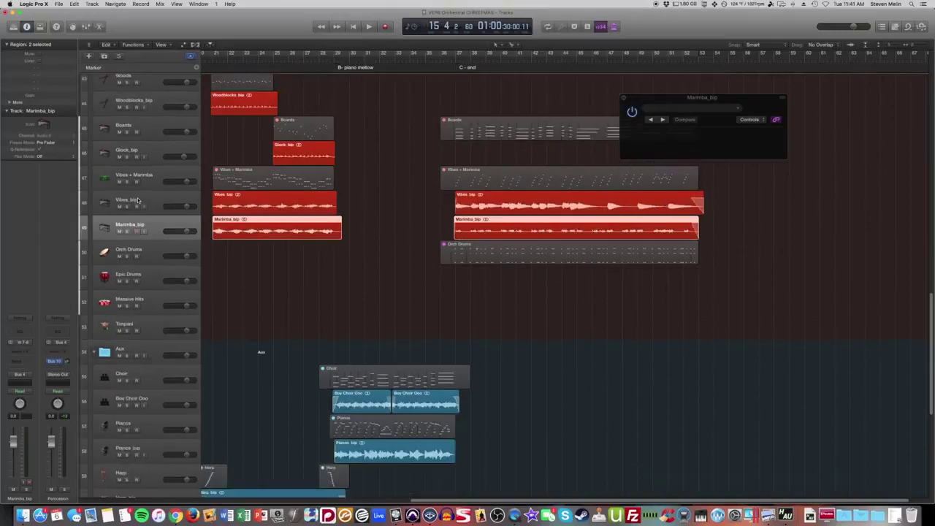
{"action": "key", "text": "super+Down"}
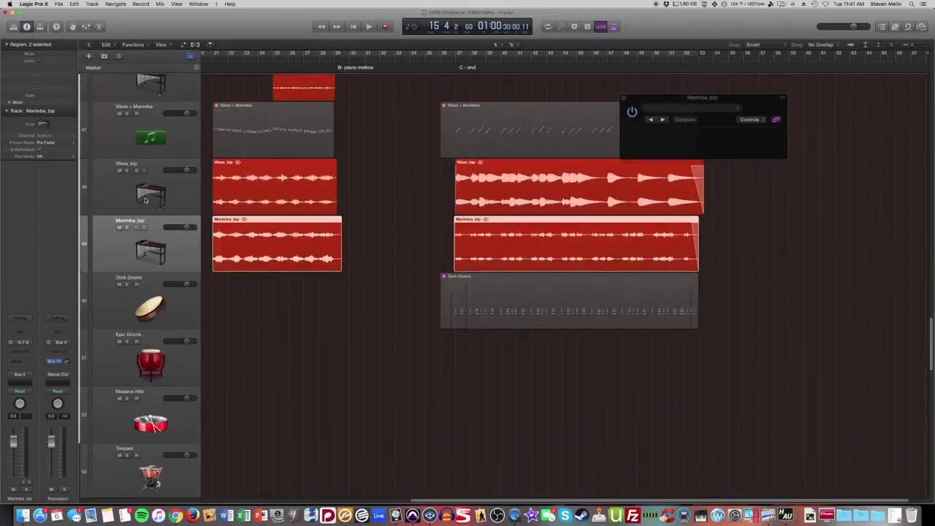
{"action": "scroll", "coordinate": [221, 174], "scroll_direction": "up", "scroll_amount": 3}
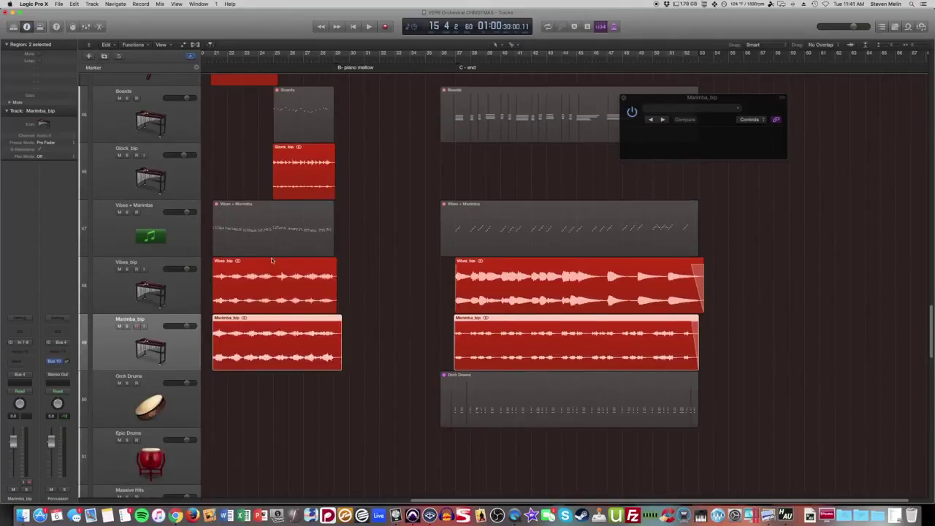
{"action": "scroll", "coordinate": [270, 260], "scroll_direction": "up", "scroll_amount": 1}
Show the Boards track's Ch.Switcher PRO settings (Ch1. Celesta) and select its MIDI region
{"action": "left_click", "coordinate": [149, 173]}
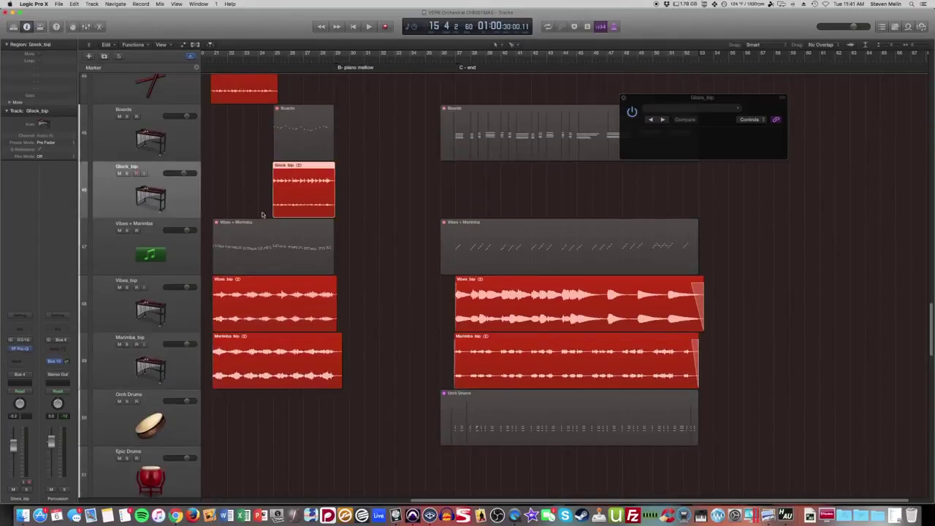
{"action": "scroll", "coordinate": [191, 191], "scroll_direction": "up", "scroll_amount": 5}
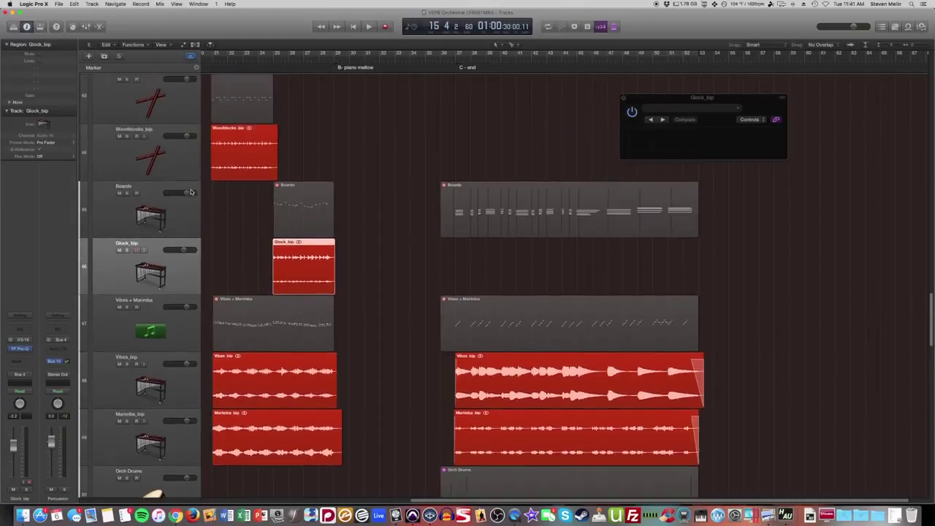
{"action": "left_click", "coordinate": [146, 210]}
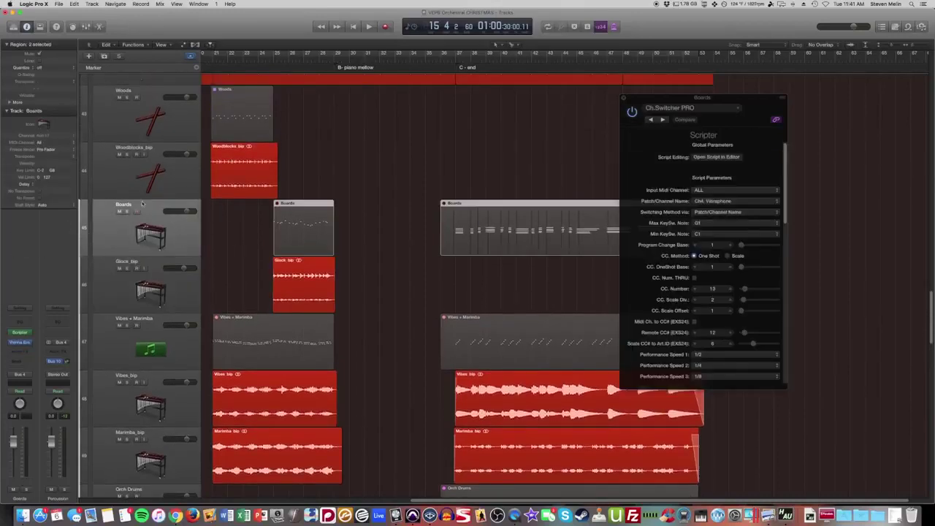
{"action": "left_click_drag", "start_coordinate": [762, 125], "coordinate": [532, 127]}
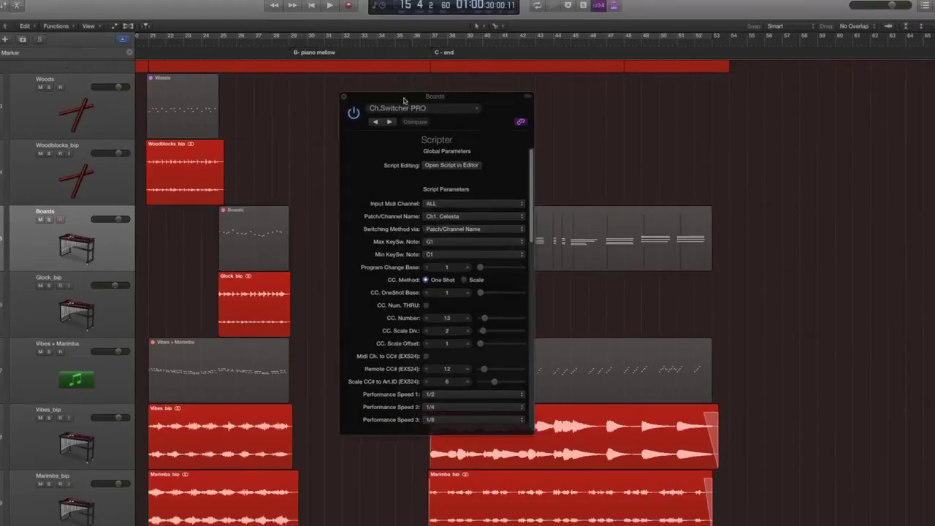
{"action": "left_click", "coordinate": [254, 238]}
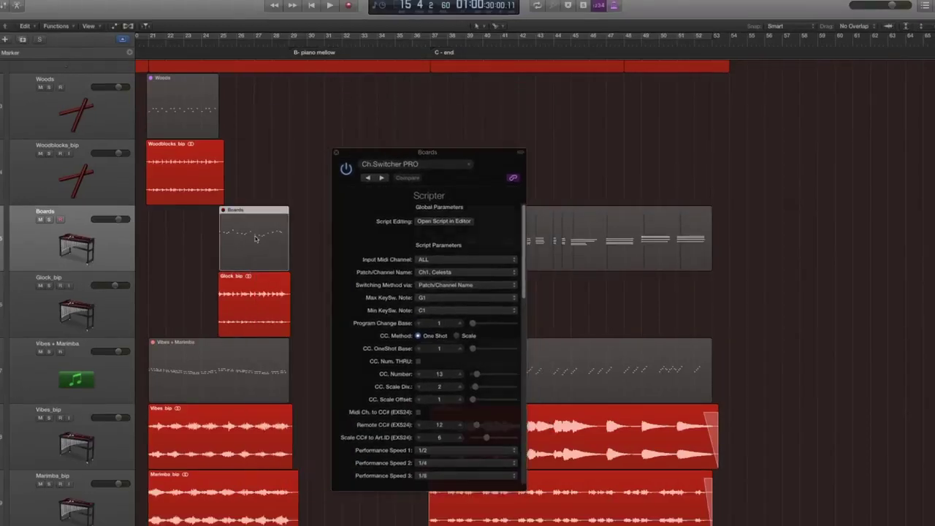
Solo the Boards track and play back its Celesta part
{"action": "left_click", "coordinate": [48, 220]}
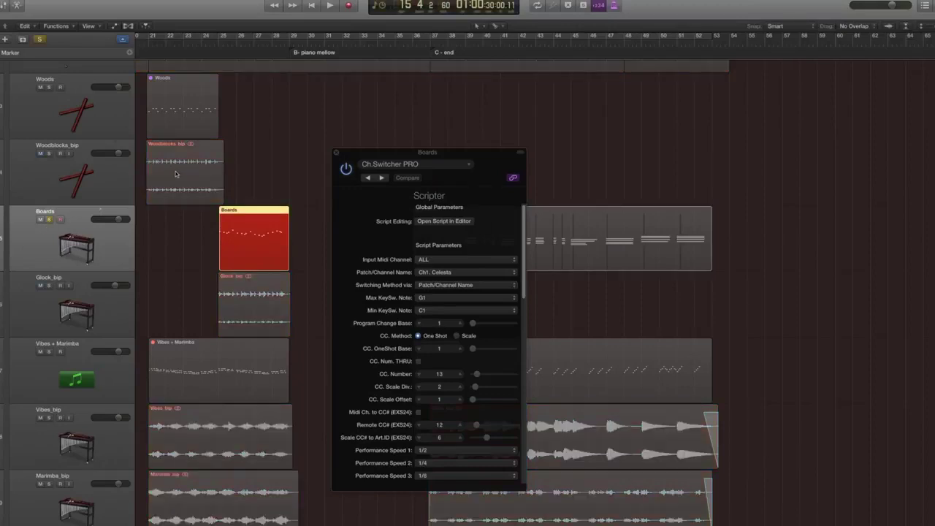
{"action": "key", "text": "space"}
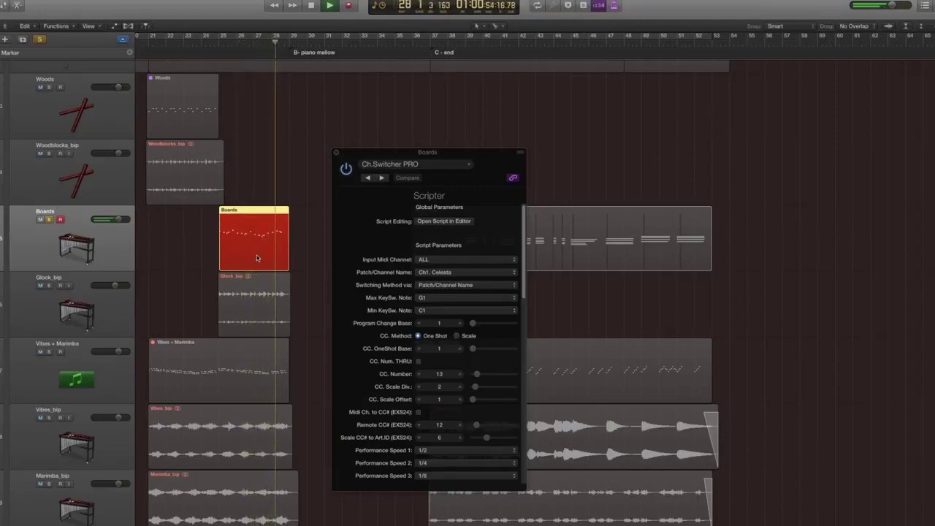
{"action": "key", "text": "space"}
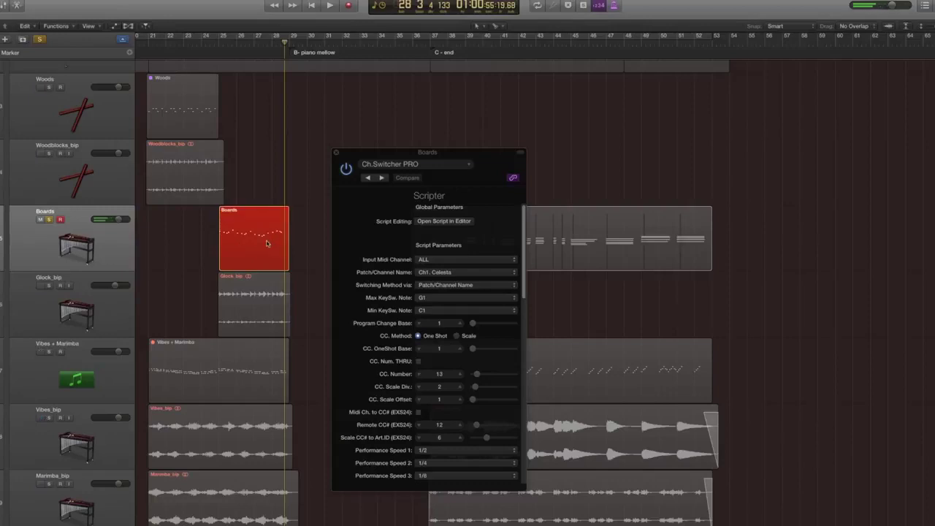
Dismiss the Boards region's context menu and select the Glock_bip track
{"action": "right_click", "coordinate": [236, 233]}
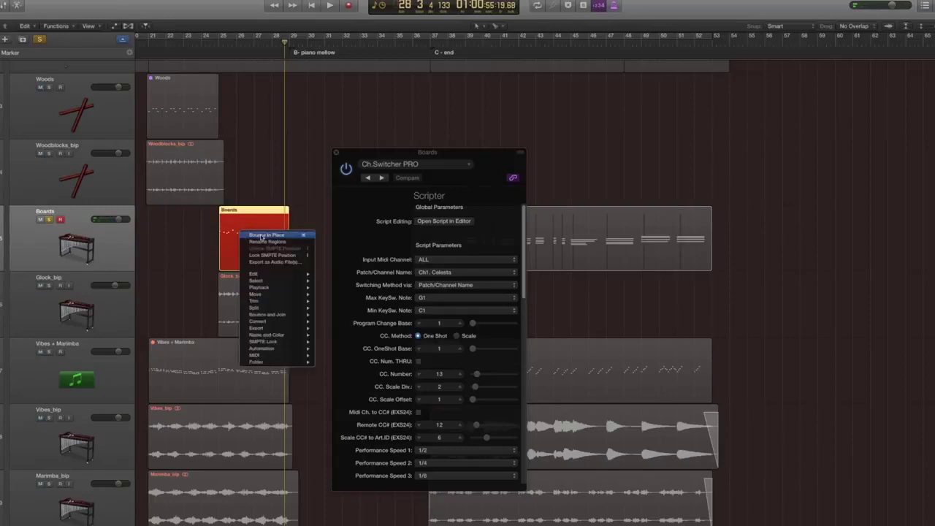
{"action": "left_click", "coordinate": [203, 240]}
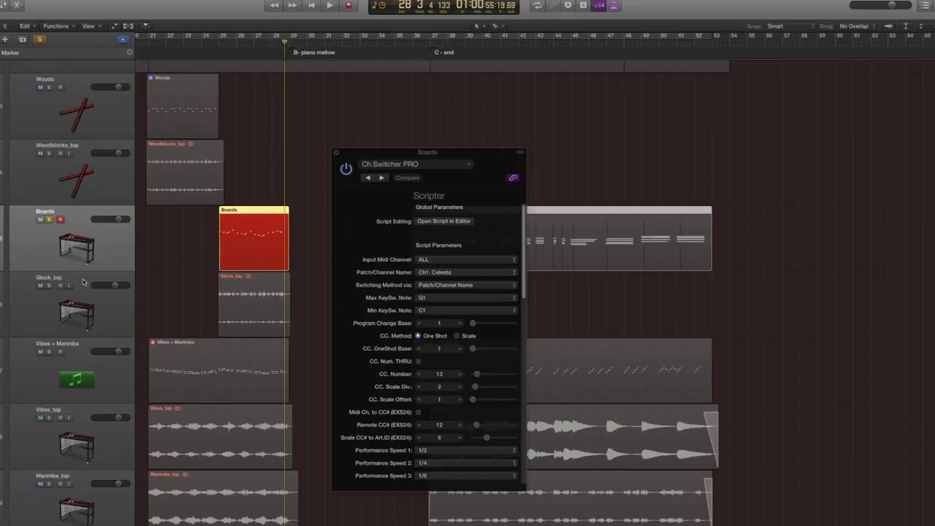
{"action": "left_click", "coordinate": [125, 276]}
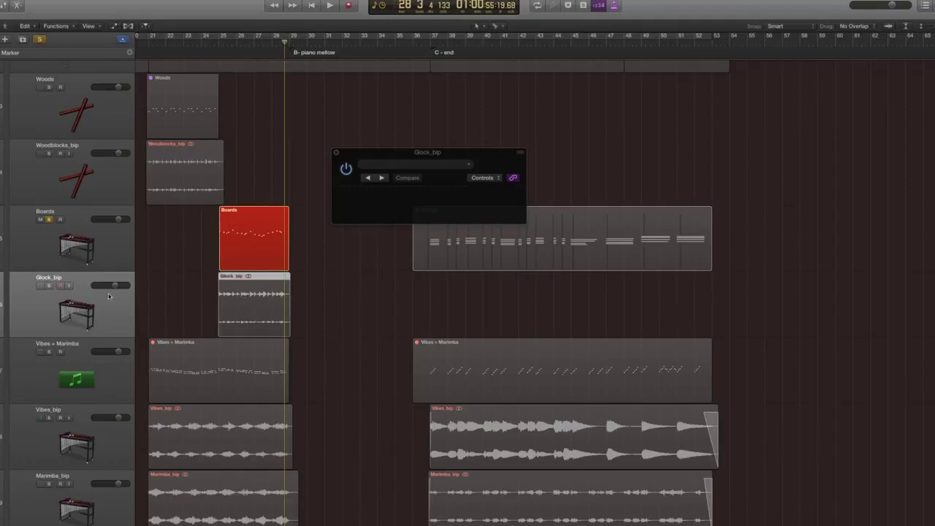
Solo Glock_bip instead of Boards and play its audio from the section start, zoomed in
{"action": "left_click", "coordinate": [48, 285]}
{"action": "left_click", "coordinate": [49, 219]}
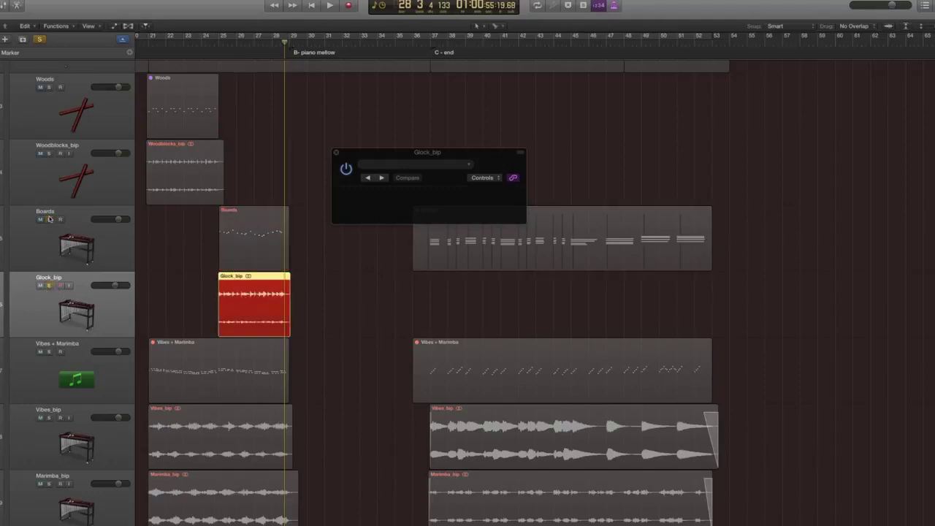
{"action": "key", "text": "comma"}
{"action": "key", "text": "comma"}
{"action": "key", "text": "comma"}
{"action": "key", "text": "space"}
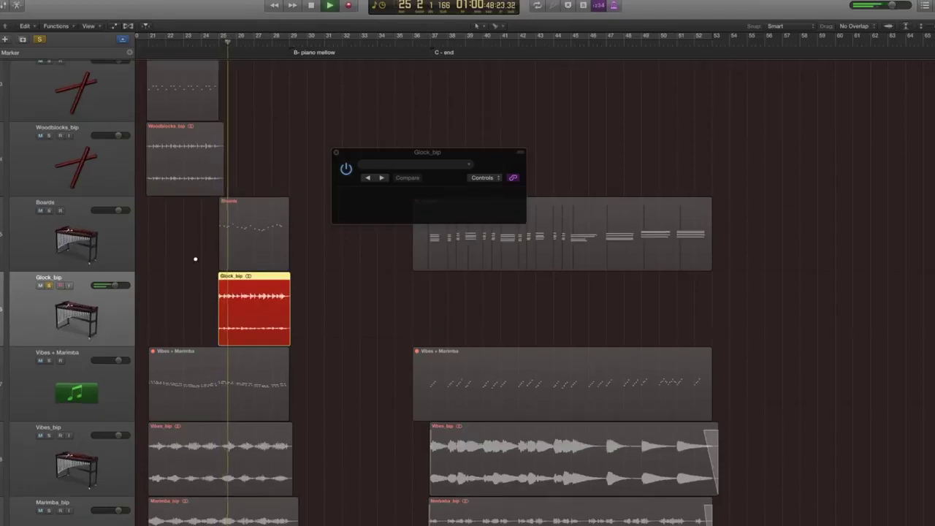
{"action": "key", "text": "super+Down"}
{"action": "key", "text": "super+Right"}
{"action": "key", "text": "super+Right"}
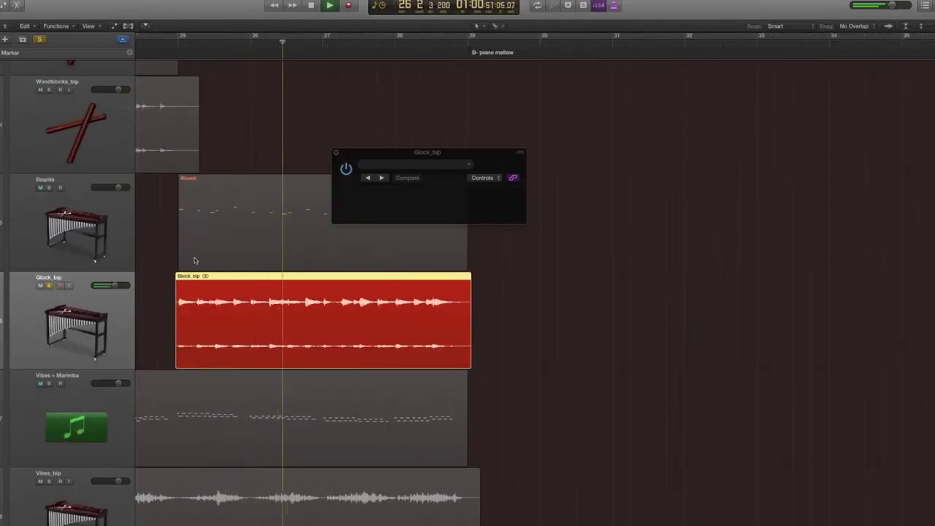
{"action": "key", "text": "super+Left"}
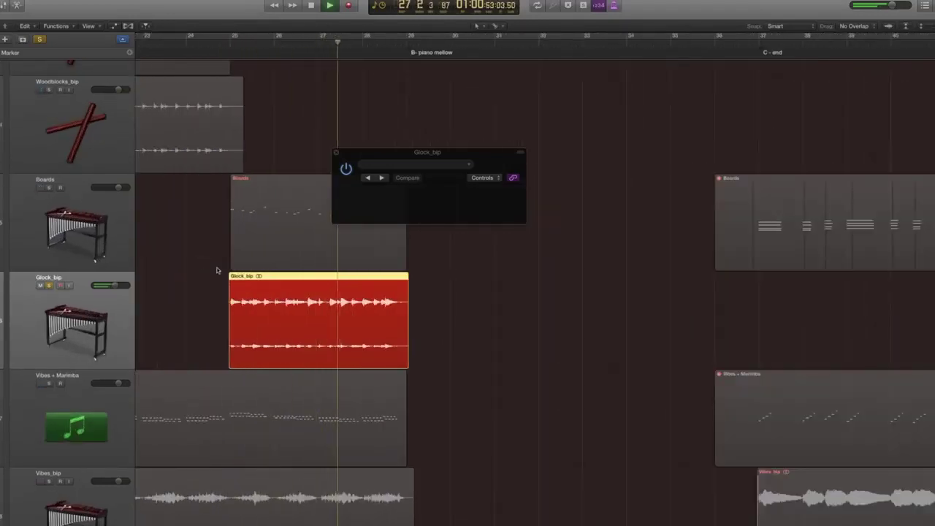
{"action": "key", "text": "space"}
Unsolo Glock_bip, shrink the track rows and zoom out, then reselect the Boards track
{"action": "left_click", "coordinate": [65, 184]}
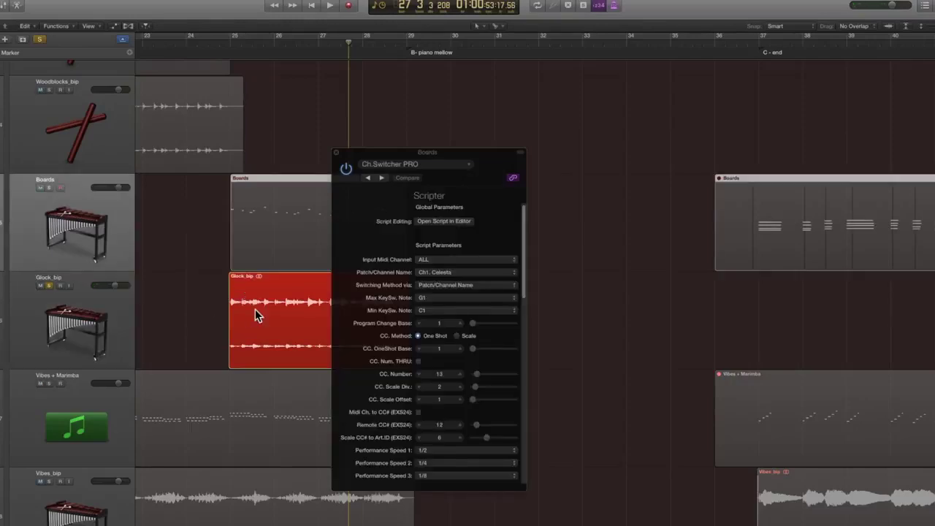
{"action": "left_click", "coordinate": [51, 286]}
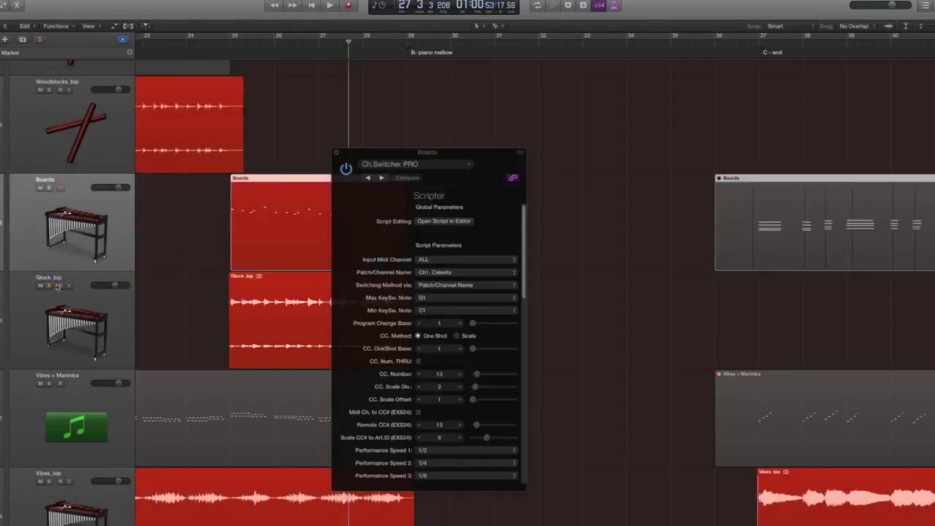
{"action": "key", "text": "super+Down"}
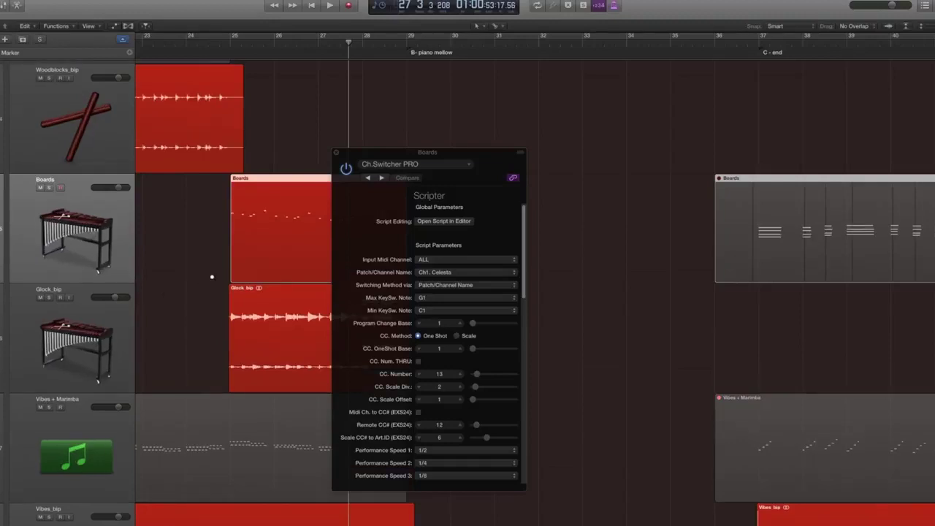
{"action": "left_click", "coordinate": [64, 289]}
{"action": "key", "text": "super+Up"}
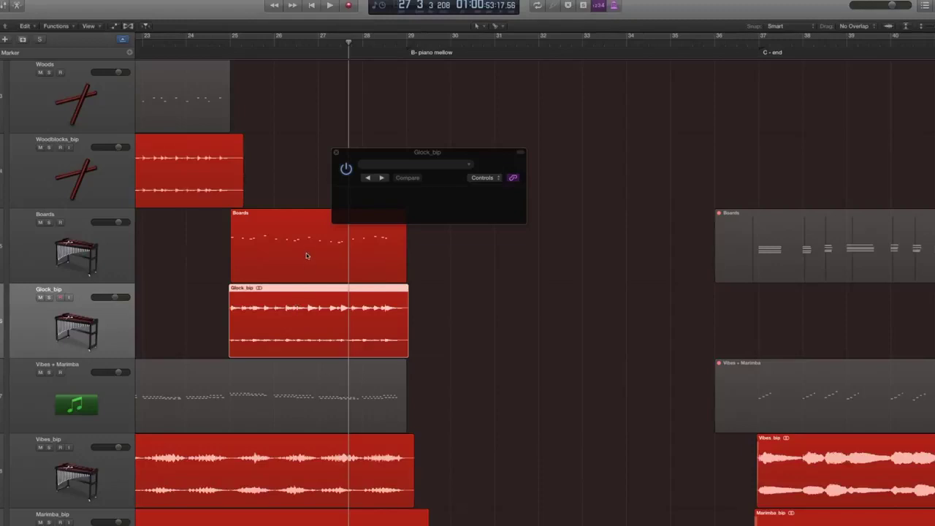
{"action": "key", "text": "super+Up"}
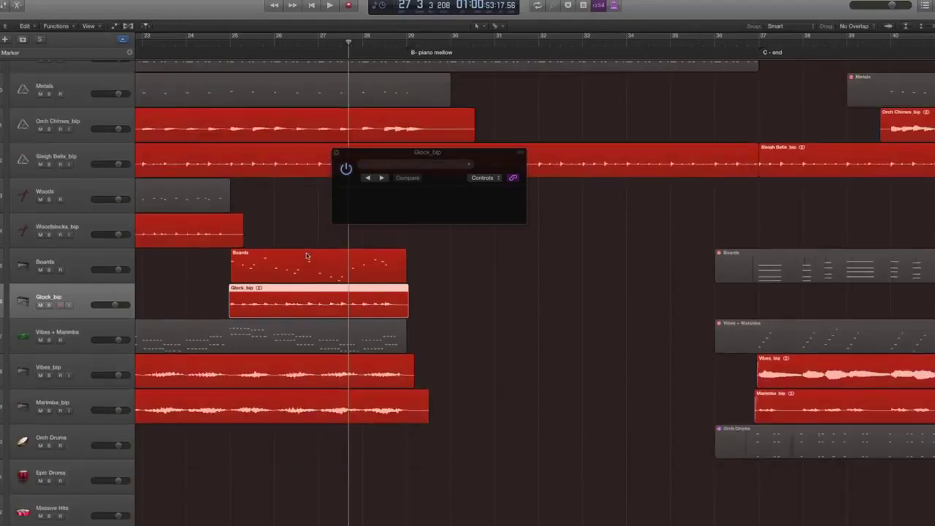
{"action": "key", "text": "super+Left"}
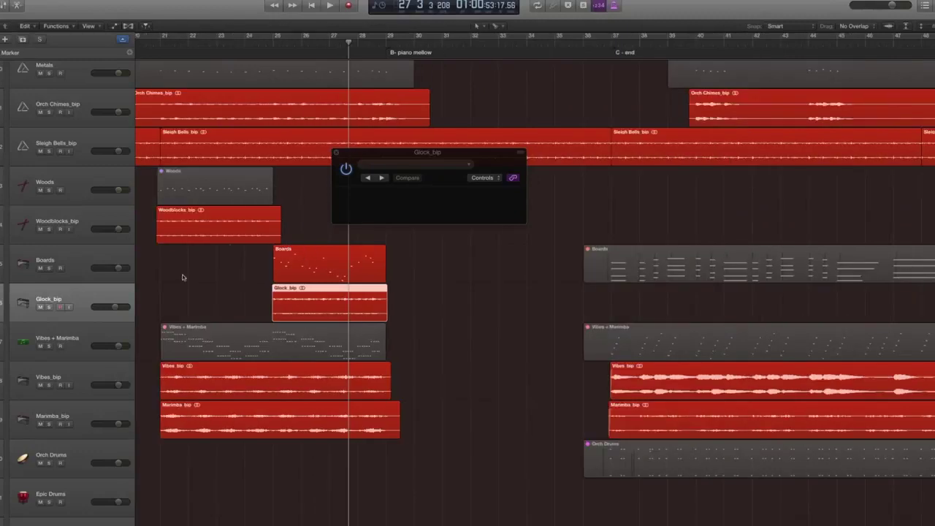
{"action": "left_click", "coordinate": [86, 258]}
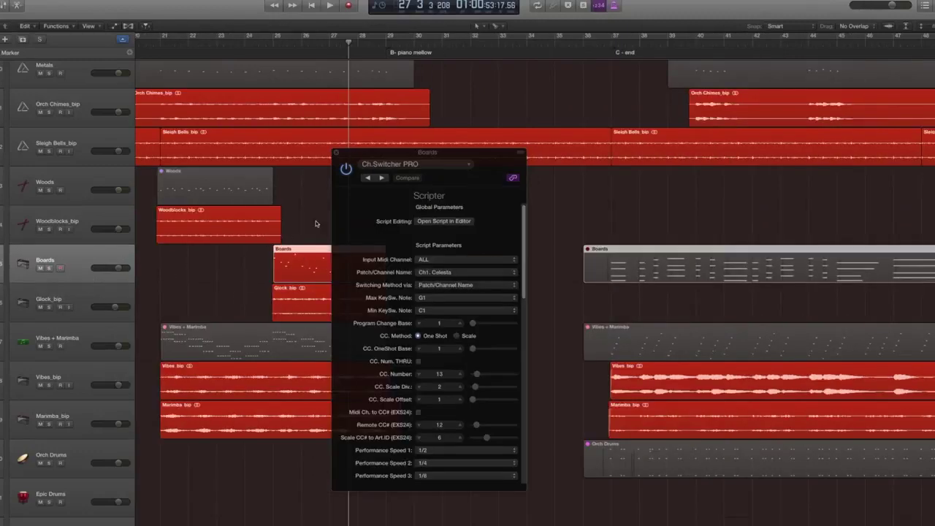
Solo Boards and play from bar 25, switching its patch to Ch3. Glockenspiel
{"action": "key", "text": "super+Right"}
{"action": "scroll", "coordinate": [51, 279], "scroll_direction": "down", "scroll_amount": 2}
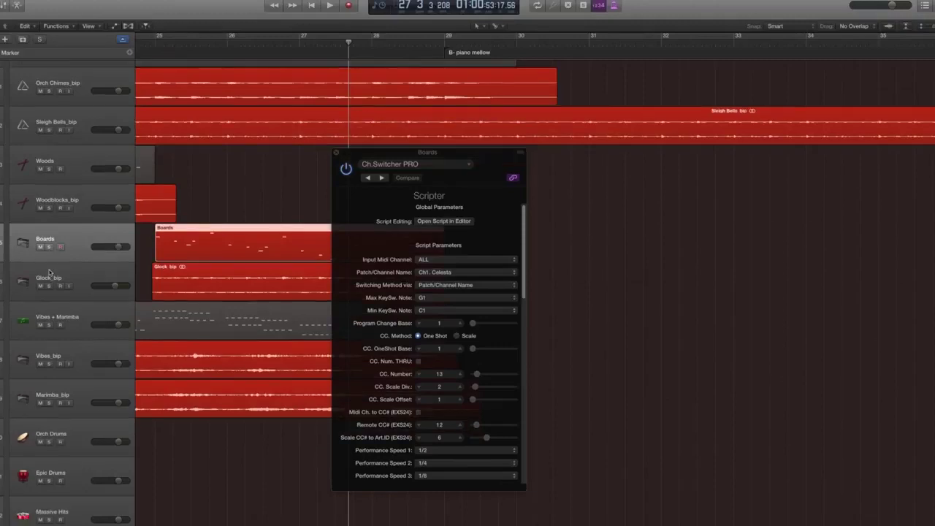
{"action": "left_click", "coordinate": [49, 247]}
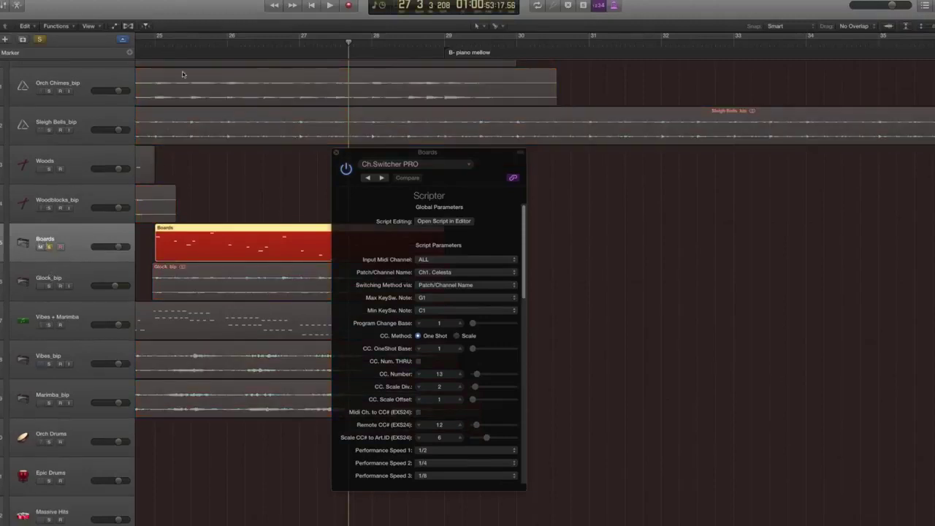
{"action": "key", "text": "Return"}
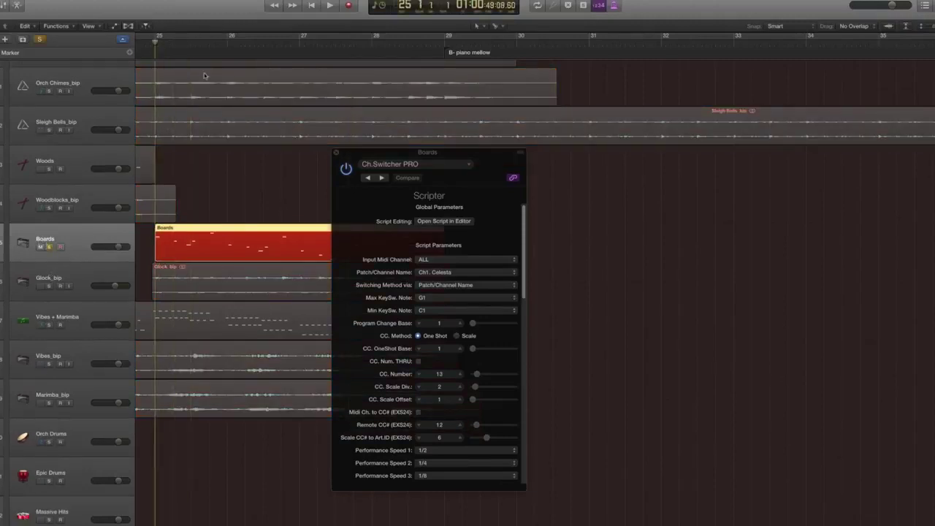
{"action": "left_click_drag", "start_coordinate": [456, 155], "coordinate": [601, 83]}
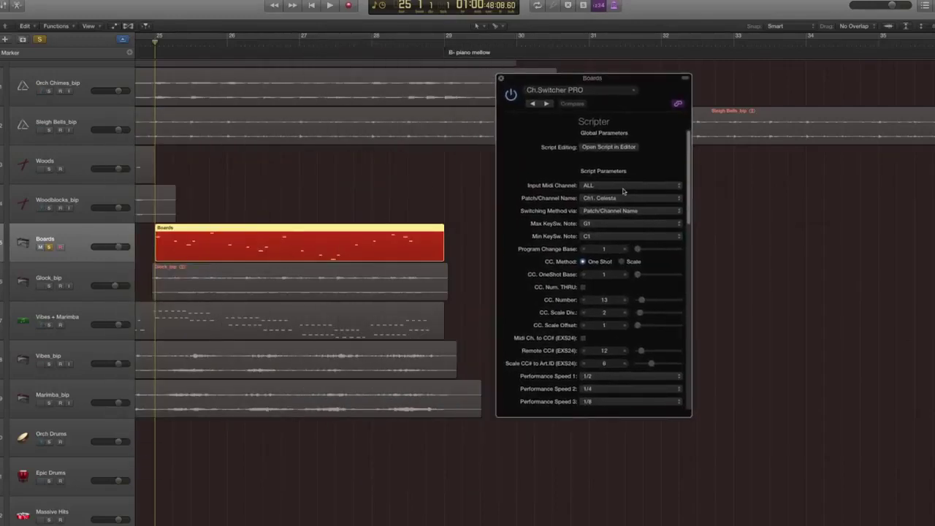
{"action": "key", "text": "space"}
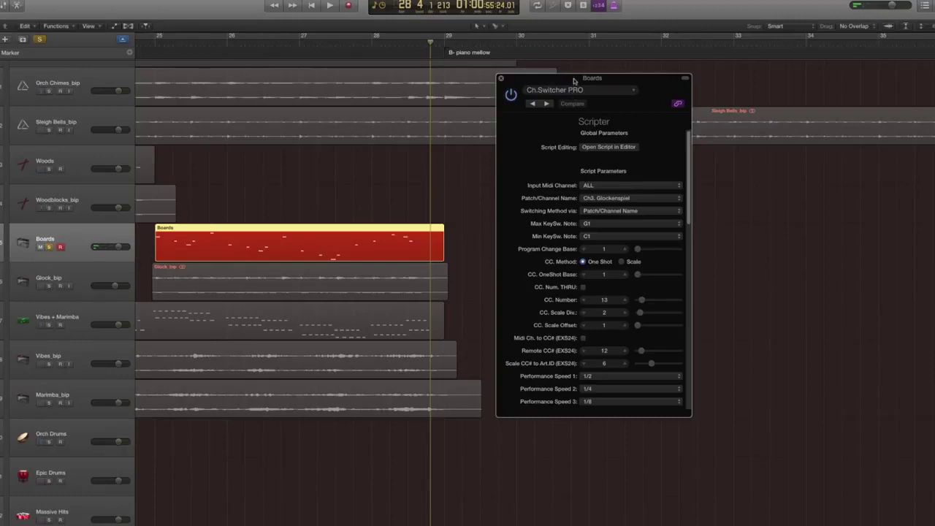
{"action": "left_click_drag", "start_coordinate": [574, 81], "coordinate": [515, 83]}
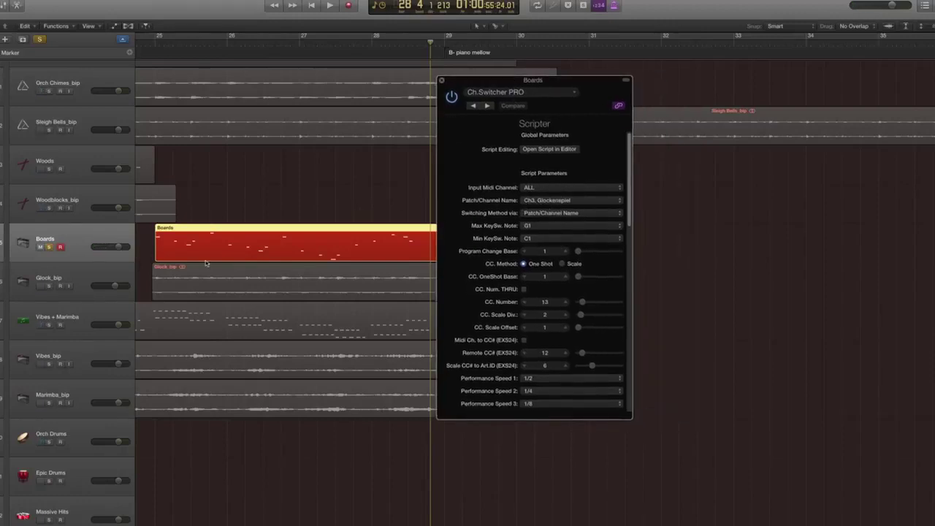
Show track automation and set the Boards automation mode to Touch
{"action": "key", "text": "a"}
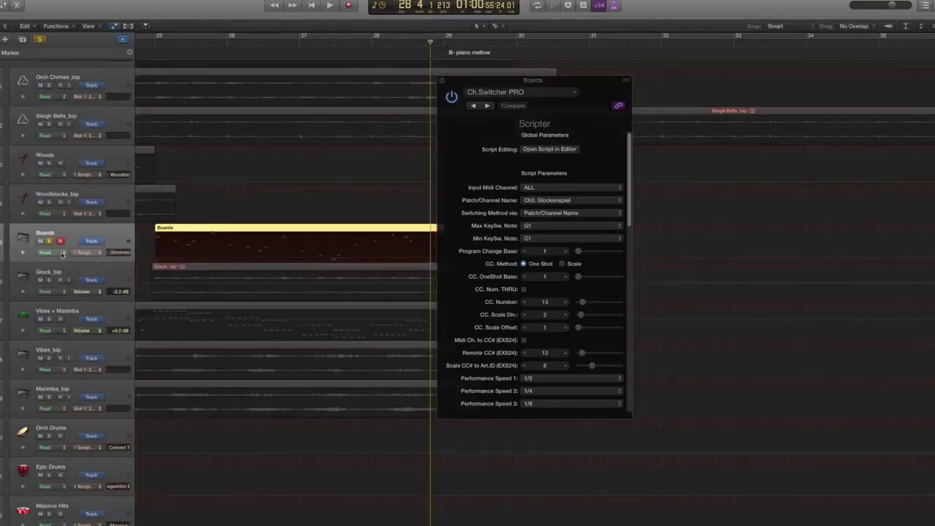
{"action": "left_click", "coordinate": [62, 253]}
{"action": "left_click", "coordinate": [47, 265]}
{"action": "left_click", "coordinate": [54, 255]}
{"action": "left_click", "coordinate": [48, 246]}
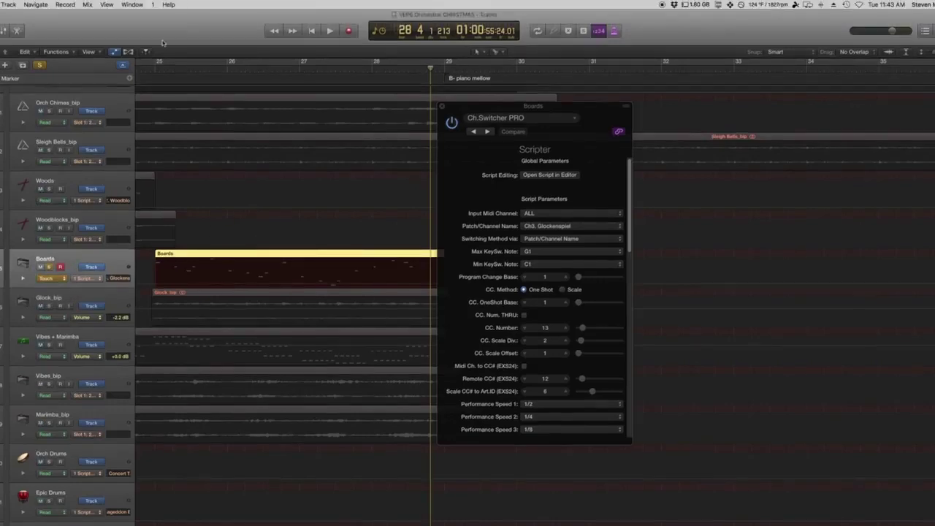
Record the Boards patch-change automation by playing from before the region
{"action": "left_click", "coordinate": [160, 70]}
{"action": "left_click", "coordinate": [150, 70]}
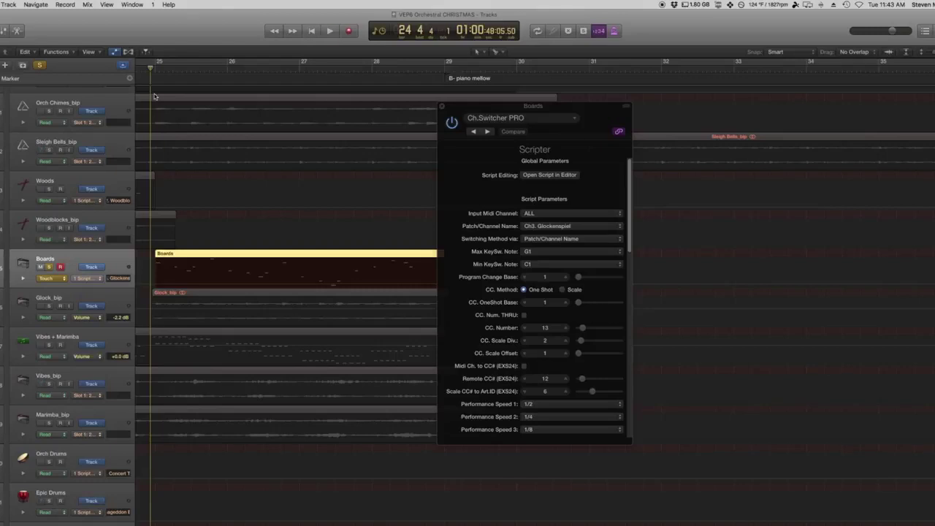
{"action": "key", "text": "space"}
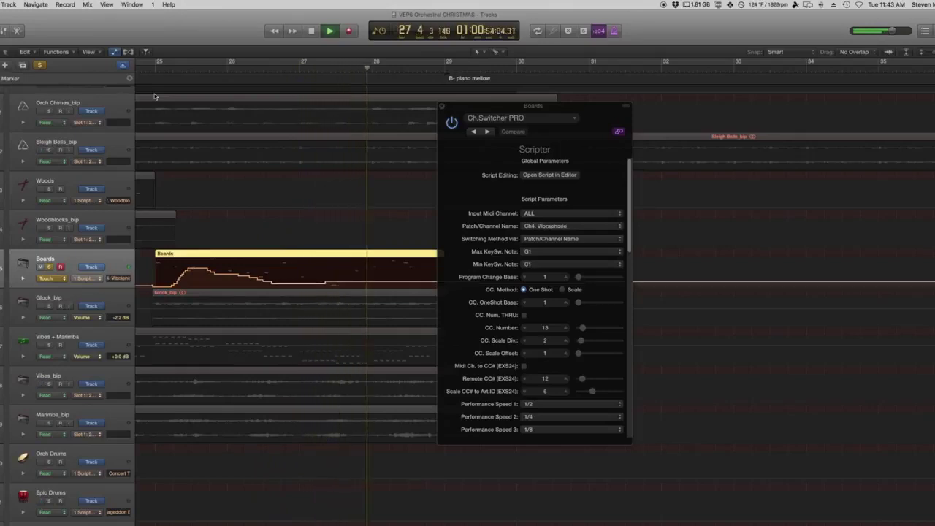
{"action": "key", "text": "space"}
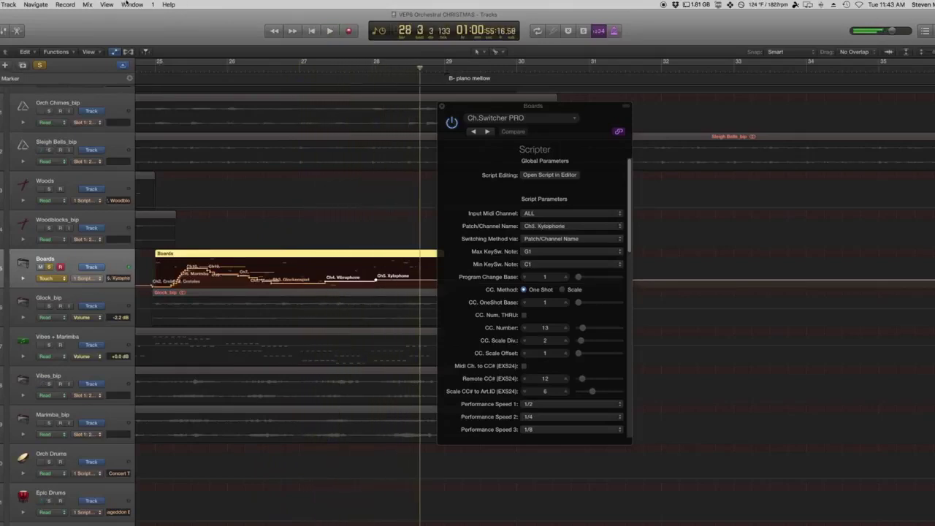
{"action": "key", "text": "Return"}
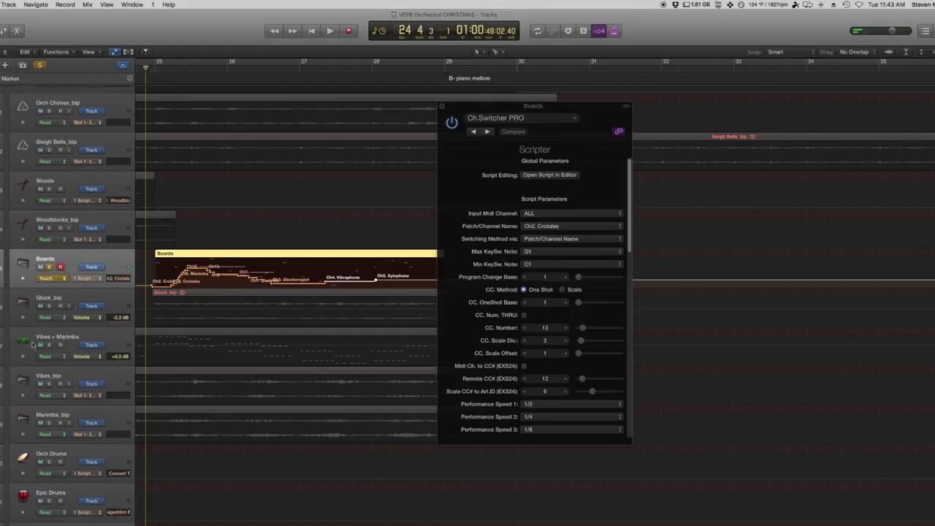
Switch Boards automation to Read, play back the patch changes, and close the Scripter window
{"action": "left_click", "coordinate": [50, 278]}
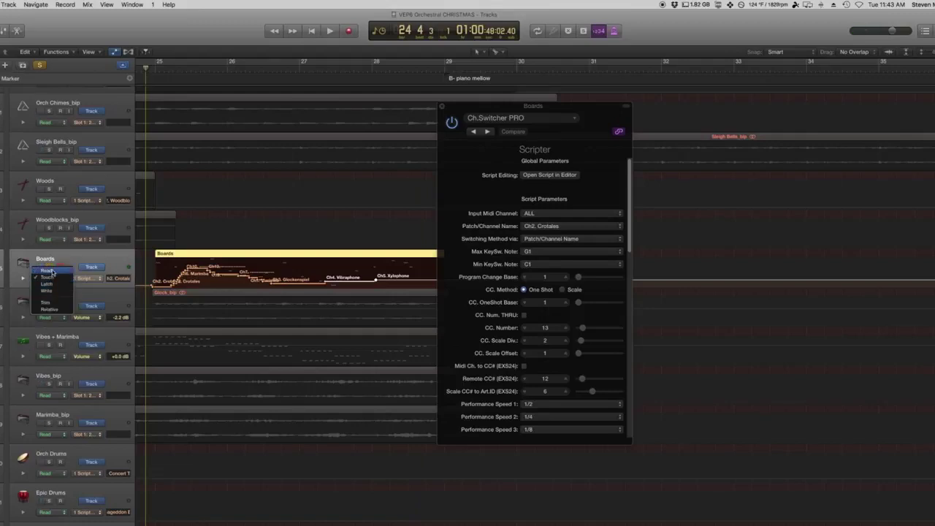
{"action": "left_click", "coordinate": [51, 271]}
{"action": "key", "text": "space"}
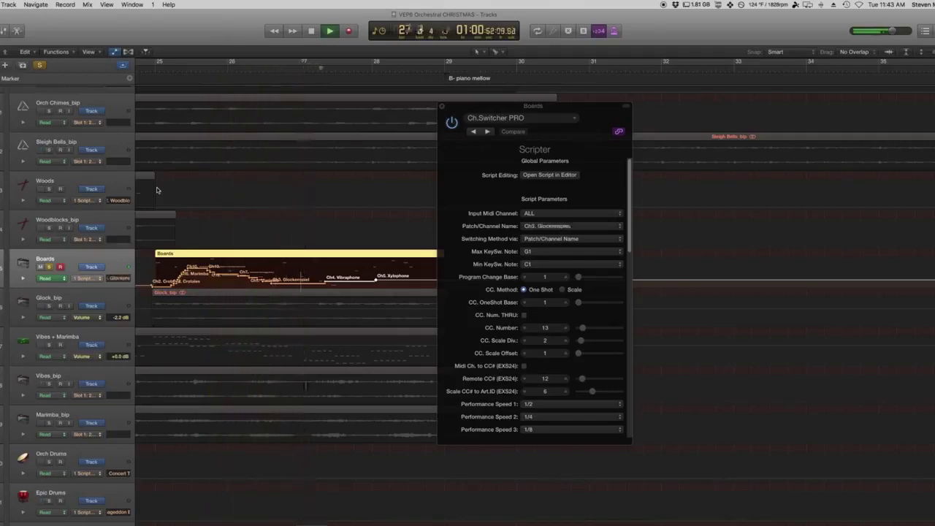
{"action": "key", "text": "space"}
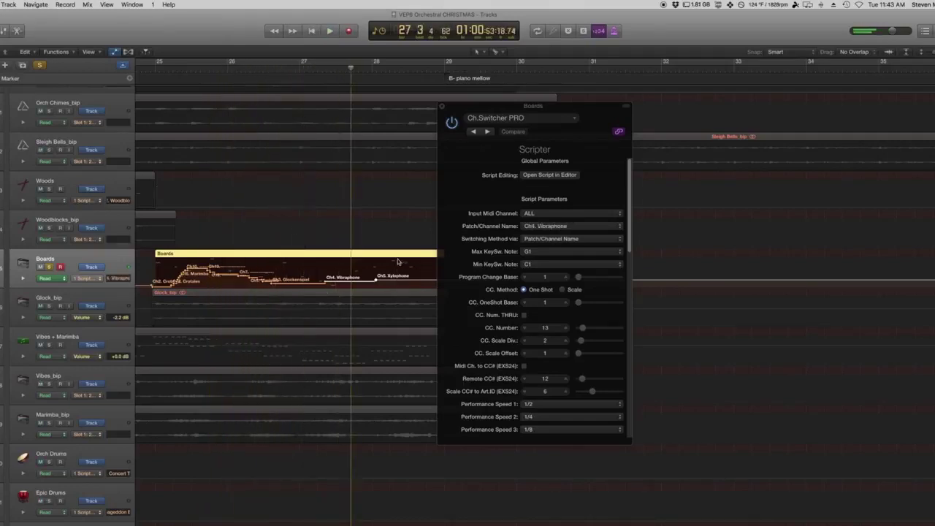
{"action": "key", "text": "a"}
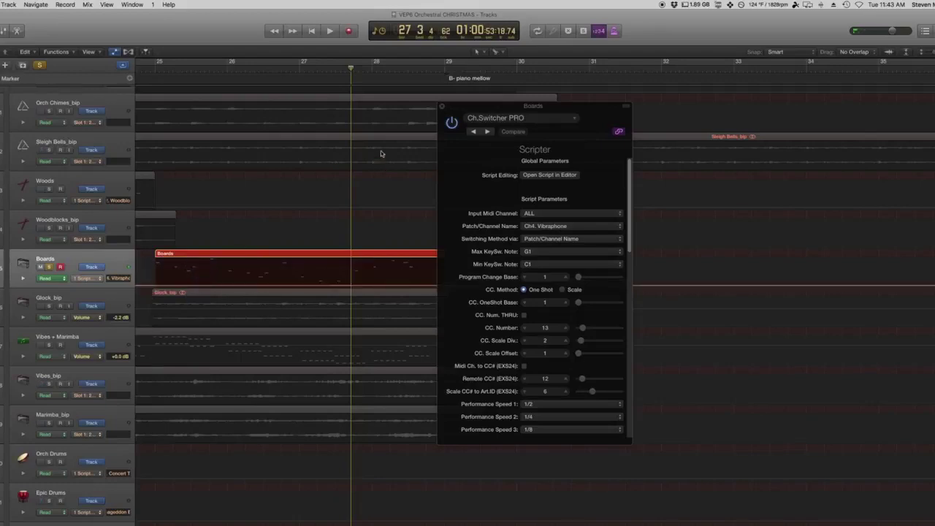
{"action": "left_click", "coordinate": [441, 106]}
Zoom in on the Boards region and show 1 Scripter: Patch/Channel Name in its track header
{"action": "key", "text": "super+Down"}
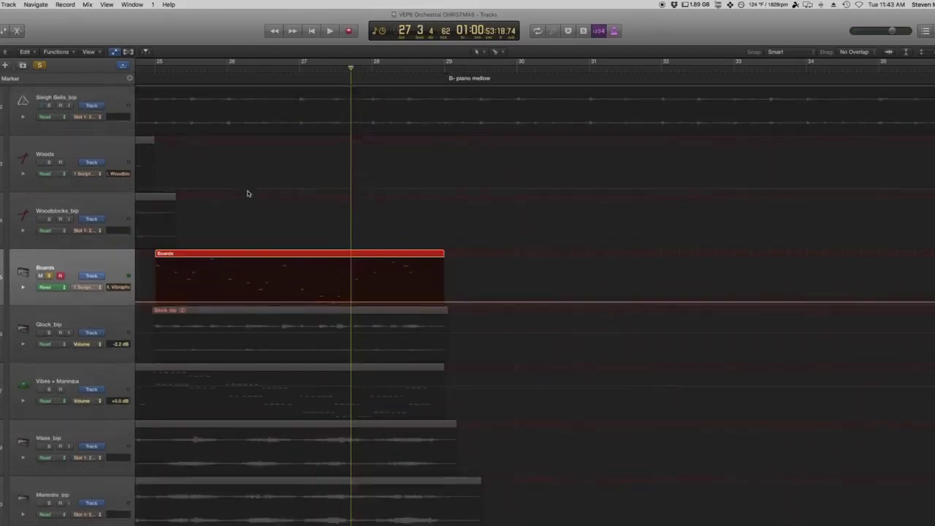
{"action": "key", "text": "super+Right"}
{"action": "key", "text": "super+Right"}
{"action": "key", "text": "super+Right"}
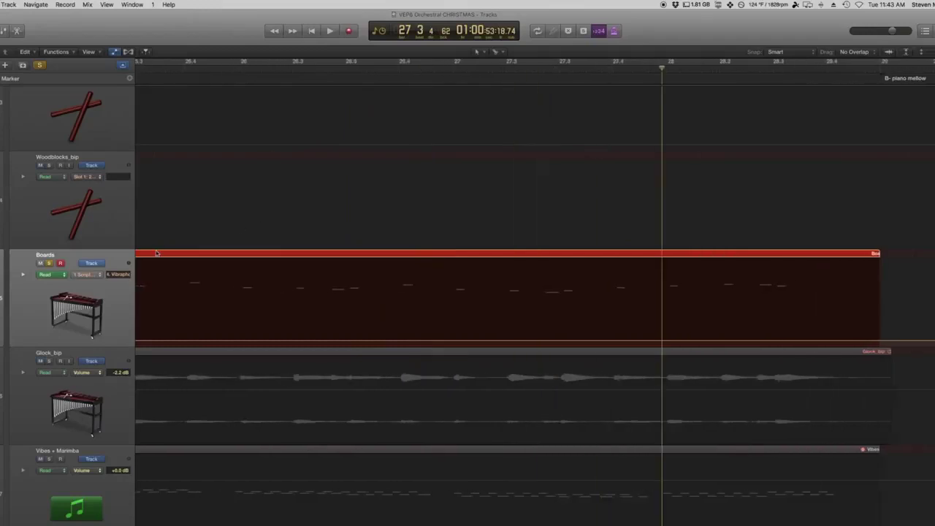
{"action": "scroll", "coordinate": [155, 252], "scroll_direction": "left", "scroll_amount": 3}
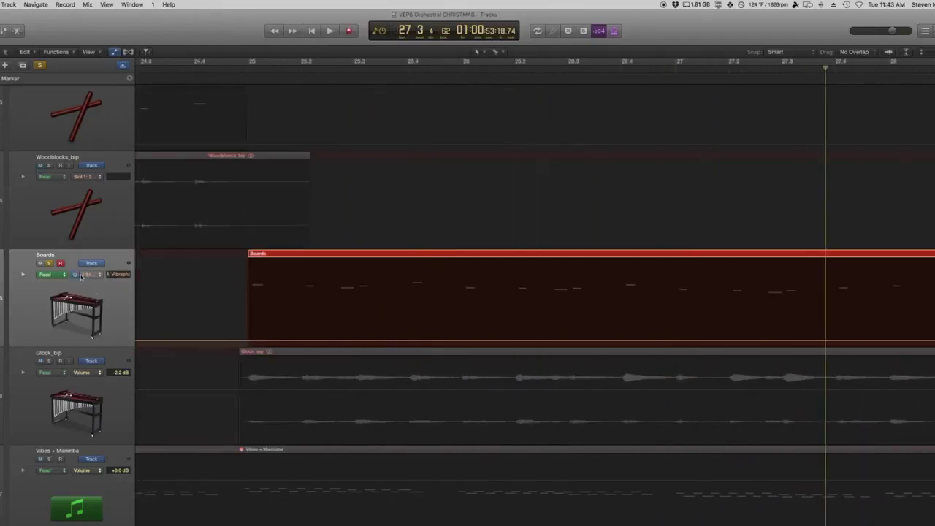
{"action": "left_click", "coordinate": [83, 274]}
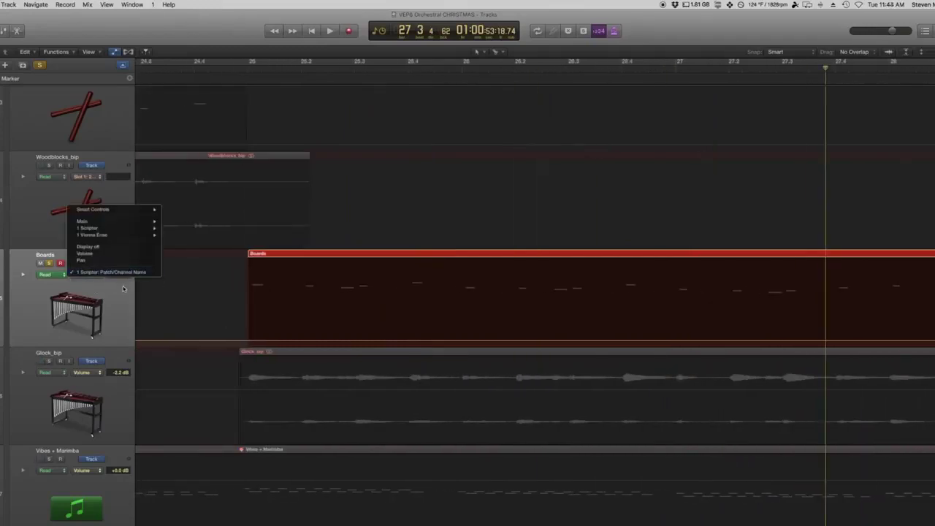
{"action": "left_click", "coordinate": [123, 273]}
Select the Boards region, check its patch list, and audition playback from bar 25
{"action": "left_click", "coordinate": [284, 267]}
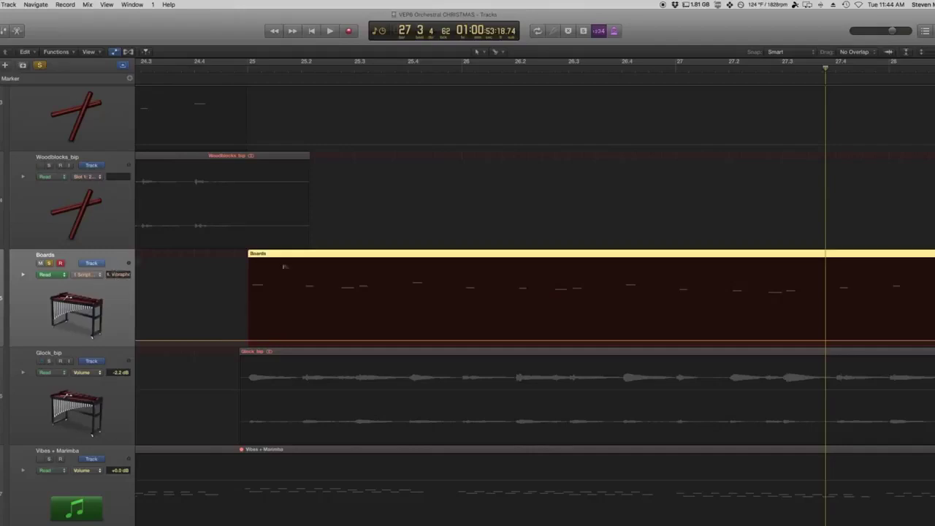
{"action": "left_click", "coordinate": [119, 274]}
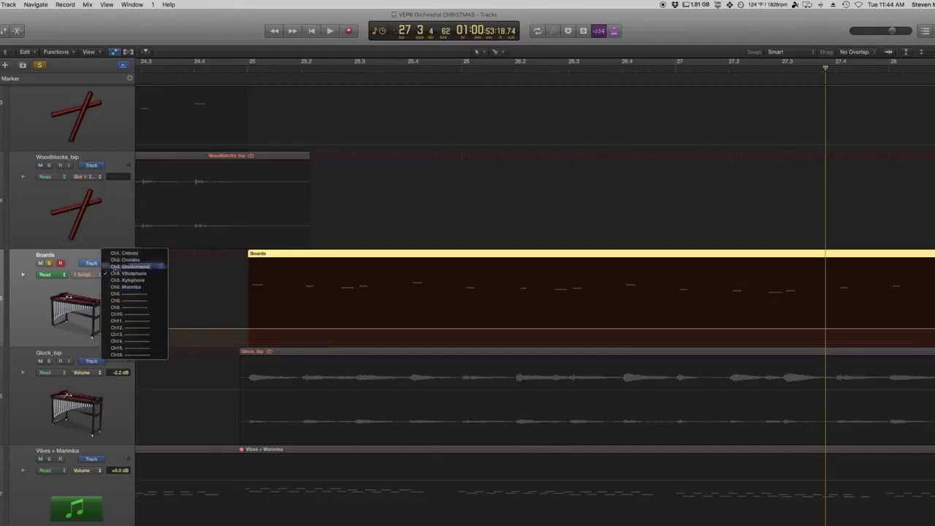
{"action": "left_click", "coordinate": [116, 257]}
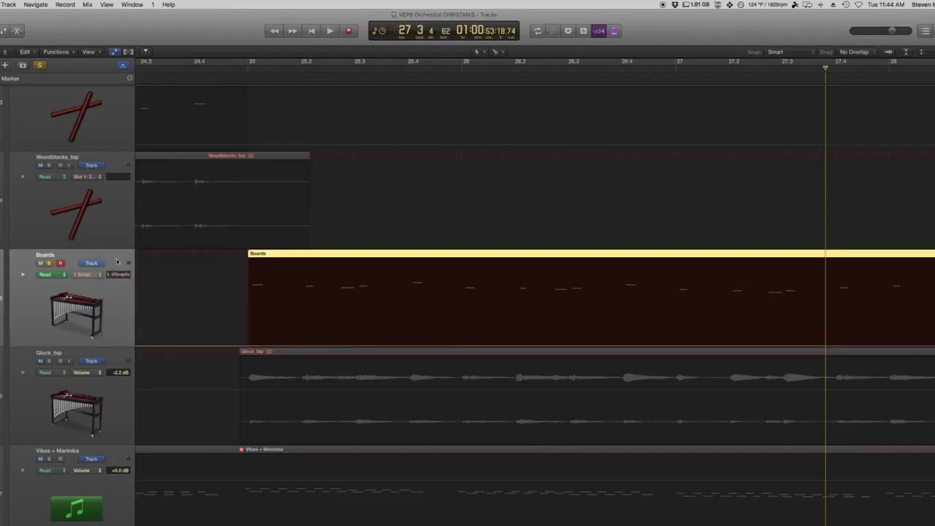
{"action": "left_click", "coordinate": [116, 274]}
{"action": "left_click", "coordinate": [116, 258]}
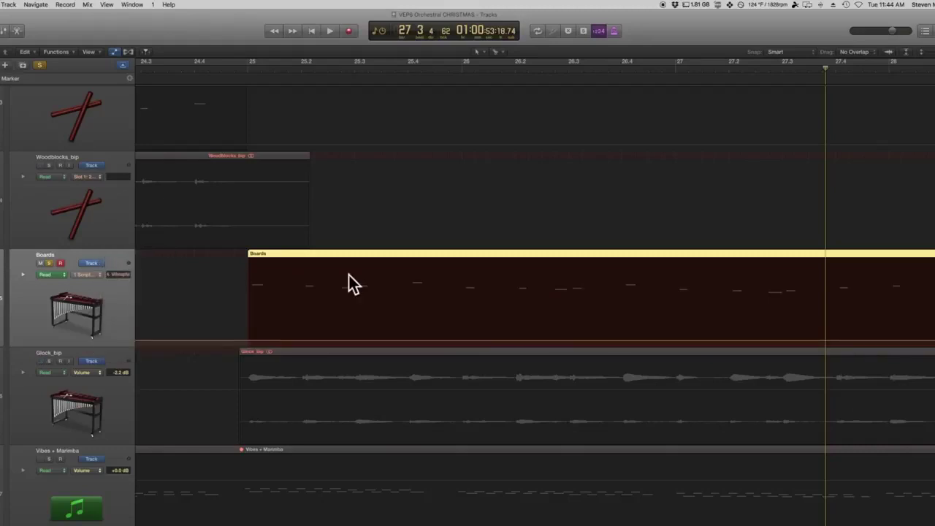
{"action": "left_click", "coordinate": [244, 70]}
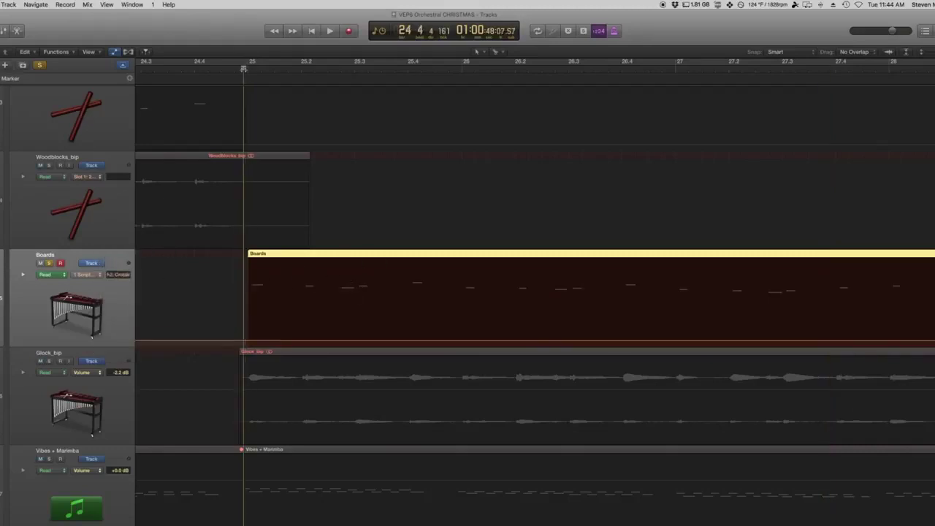
{"action": "key", "text": "space"}
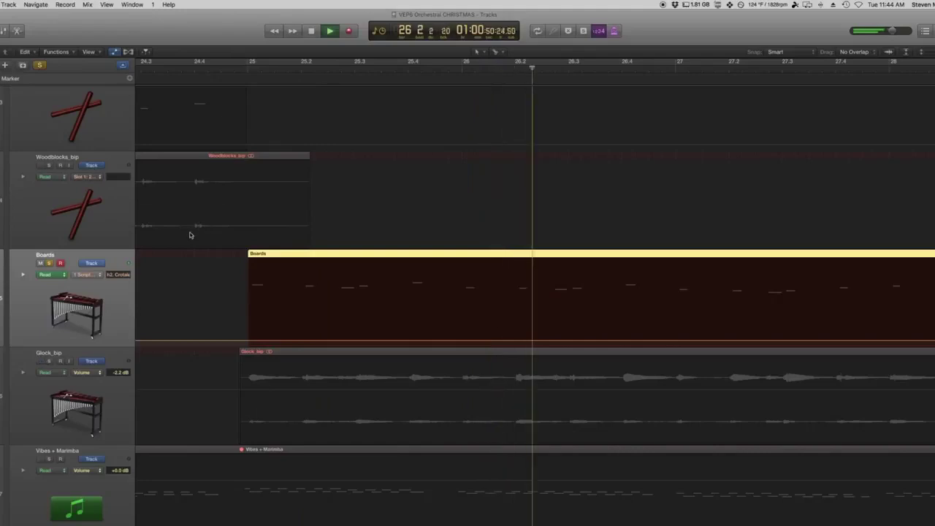
{"action": "key", "text": "space"}
Switch the Boards patch to Ch4. Vibraphone and audition it during playback
{"action": "left_click", "coordinate": [113, 278]}
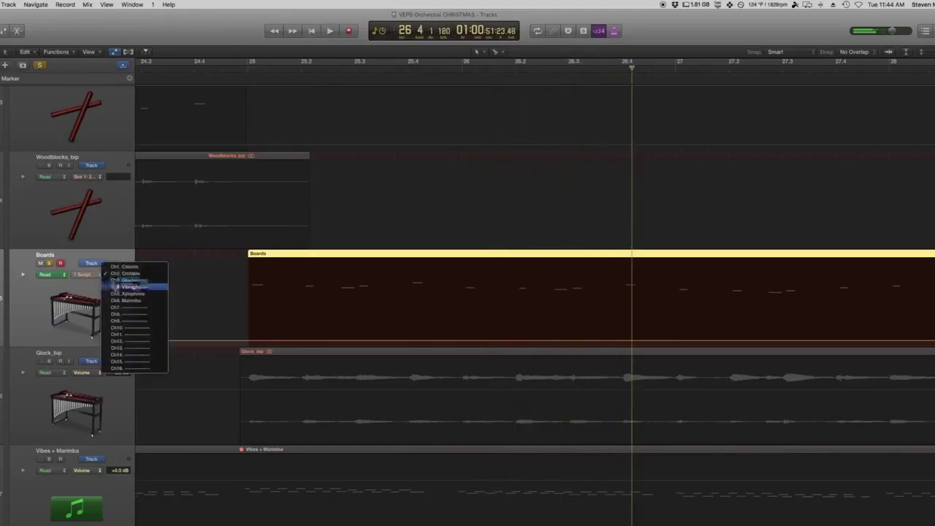
{"action": "left_click", "coordinate": [117, 285]}
{"action": "key", "text": "space"}
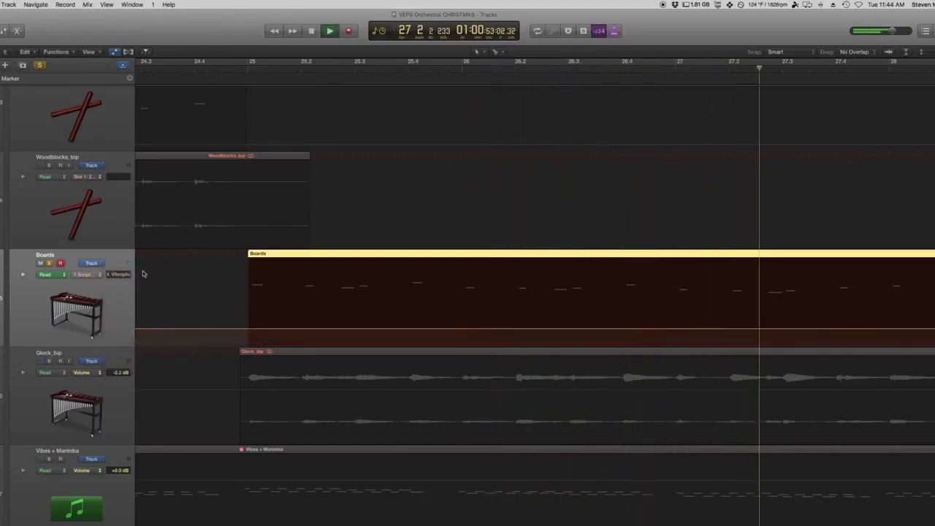
{"action": "key", "text": "space"}
{"action": "left_click", "coordinate": [117, 274]}
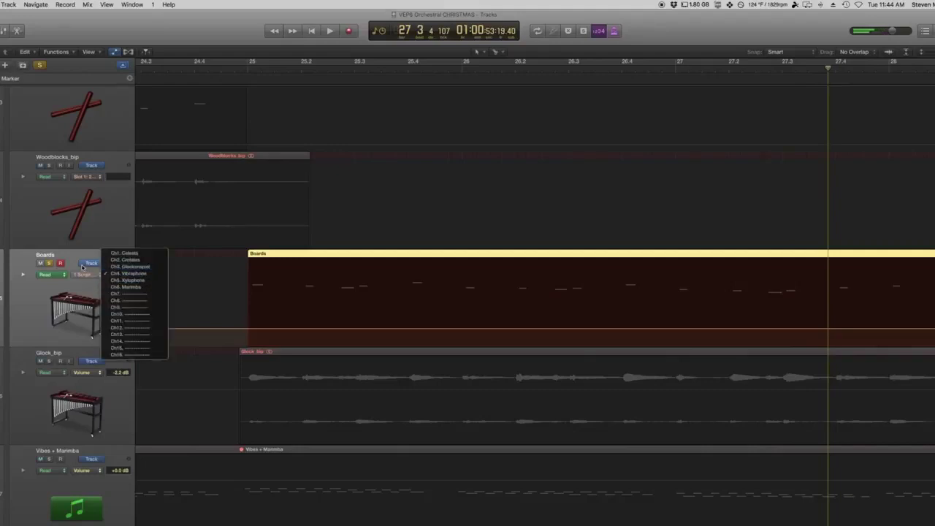
{"action": "left_click", "coordinate": [208, 319]}
Raise a new automation point so the Boards patch changes to Ch6. Marimba near bar 25
{"action": "left_click", "coordinate": [238, 327]}
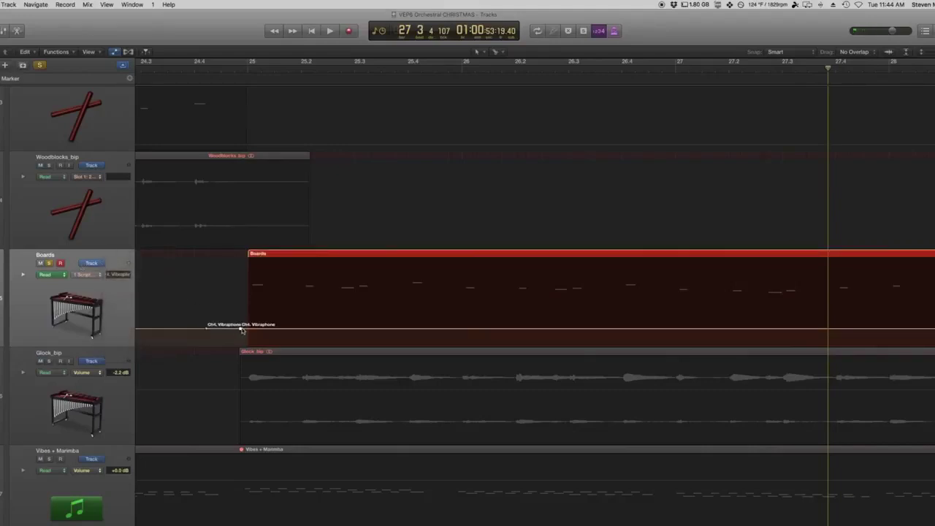
{"action": "left_click_drag", "start_coordinate": [238, 328], "coordinate": [271, 317]}
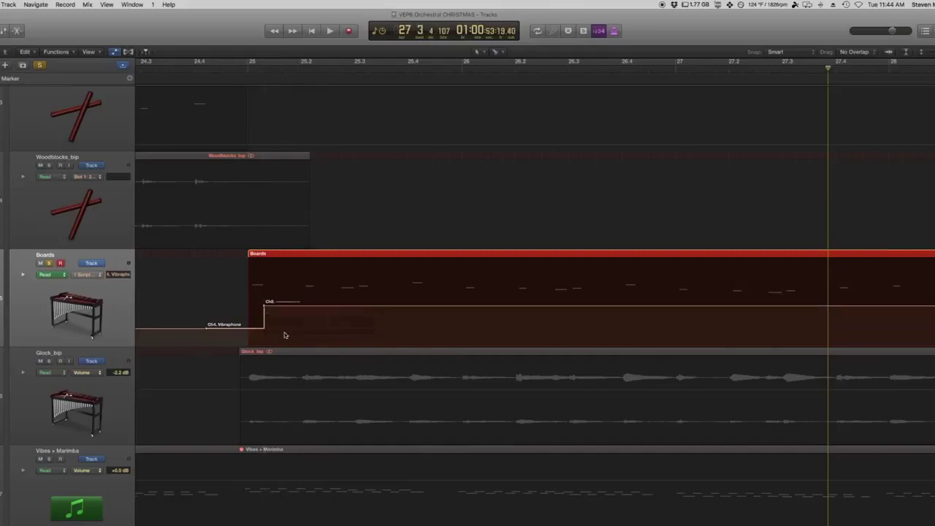
{"action": "left_click", "coordinate": [203, 295]}
{"action": "key", "text": "z"}
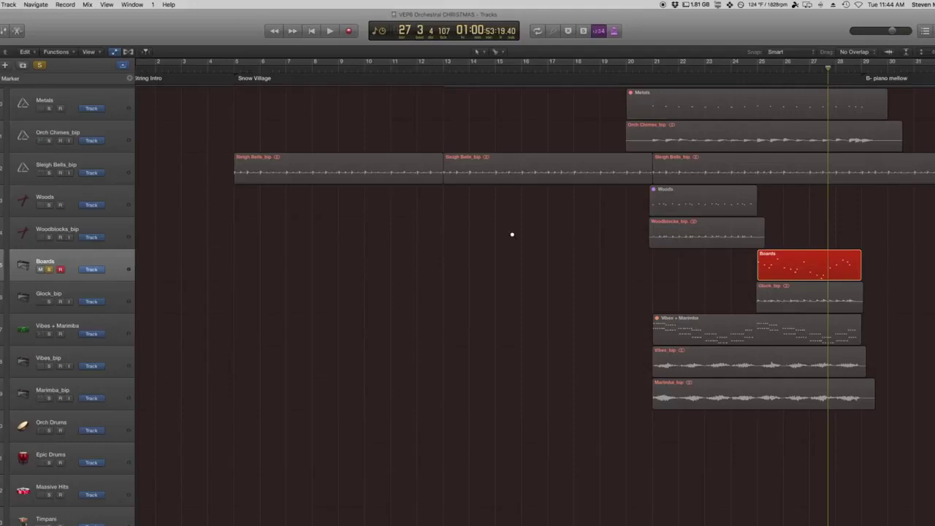
Shrink the track lanes, select all percussion _bip audio regions, and scroll through the whole arrangement
{"action": "key", "text": "cmd+Up"}
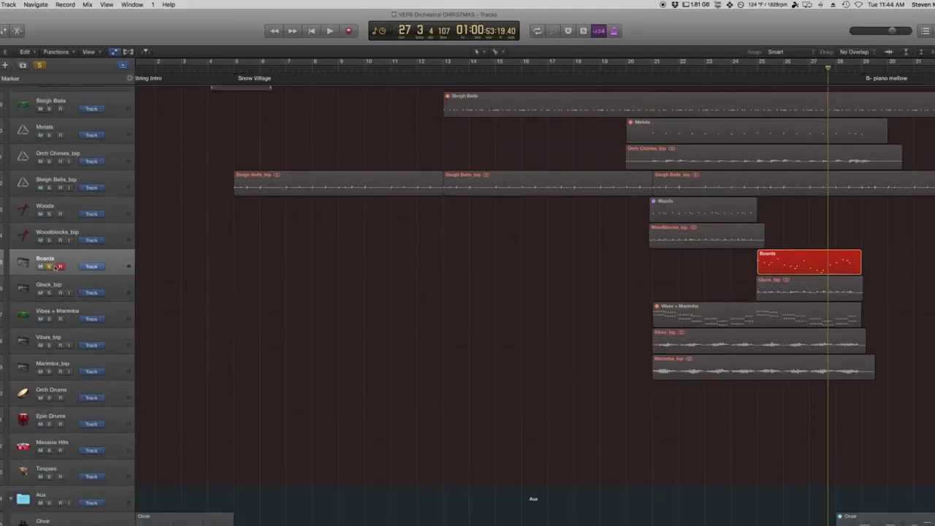
{"action": "key", "text": "shift+s"}
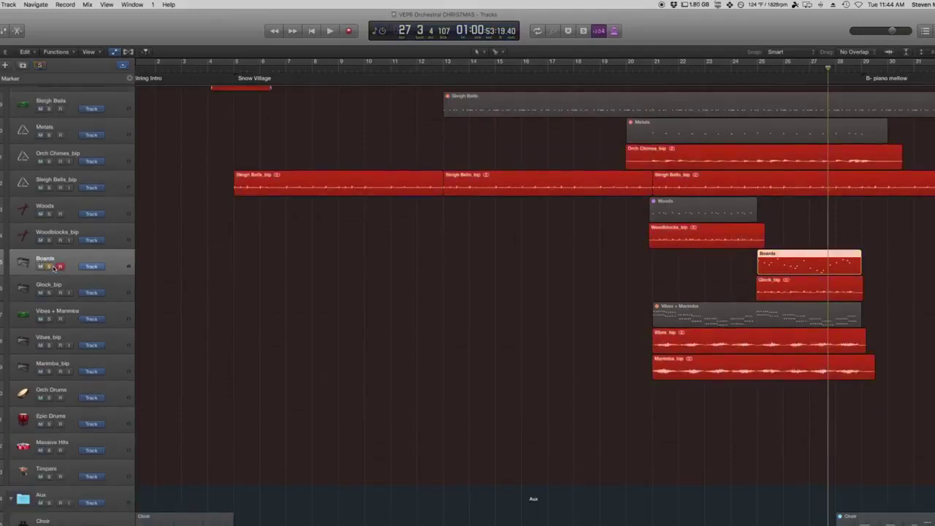
{"action": "scroll", "coordinate": [401, 219], "scroll_direction": "right", "scroll_amount": 10}
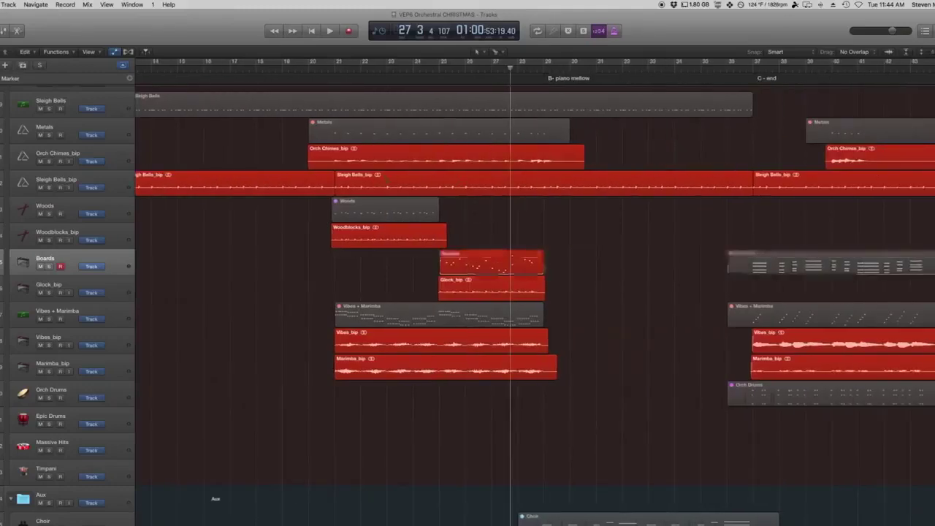
{"action": "scroll", "coordinate": [428, 269], "scroll_direction": "down", "scroll_amount": 5}
{"action": "scroll", "coordinate": [311, 241], "scroll_direction": "down", "scroll_amount": 5}
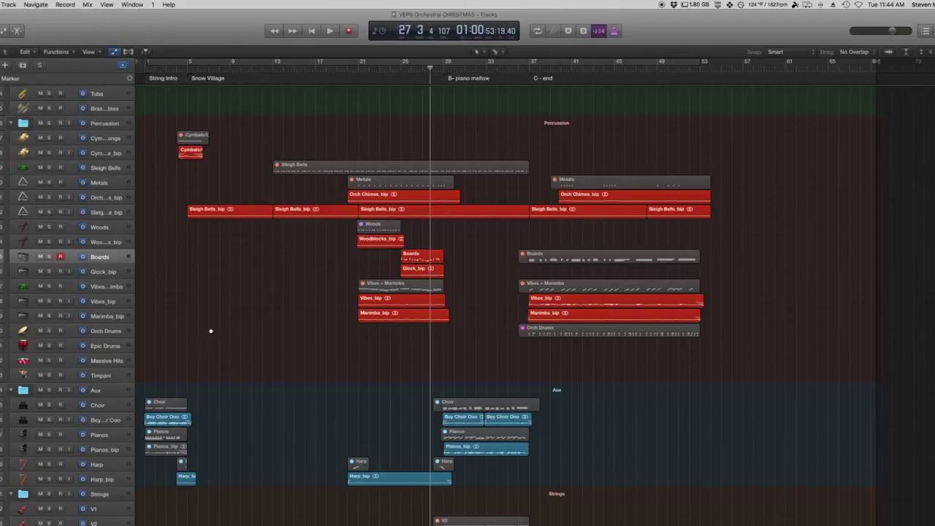
{"action": "scroll", "coordinate": [211, 331], "scroll_direction": "down", "scroll_amount": 5}
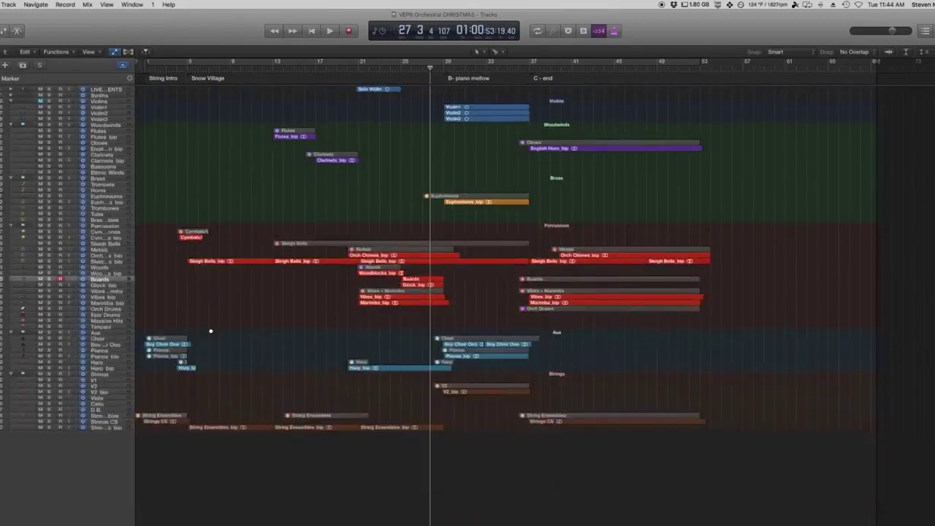
{"action": "scroll", "coordinate": [211, 331], "scroll_direction": "up", "scroll_amount": 1}
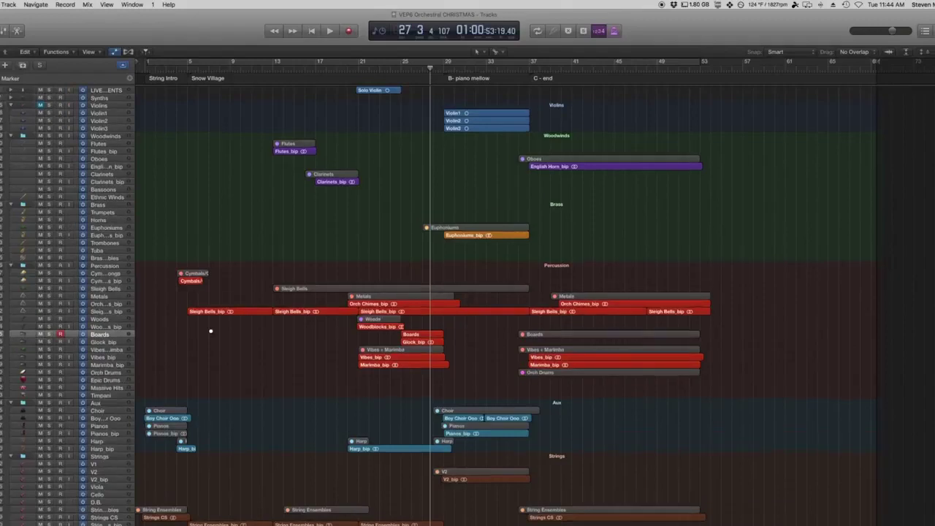